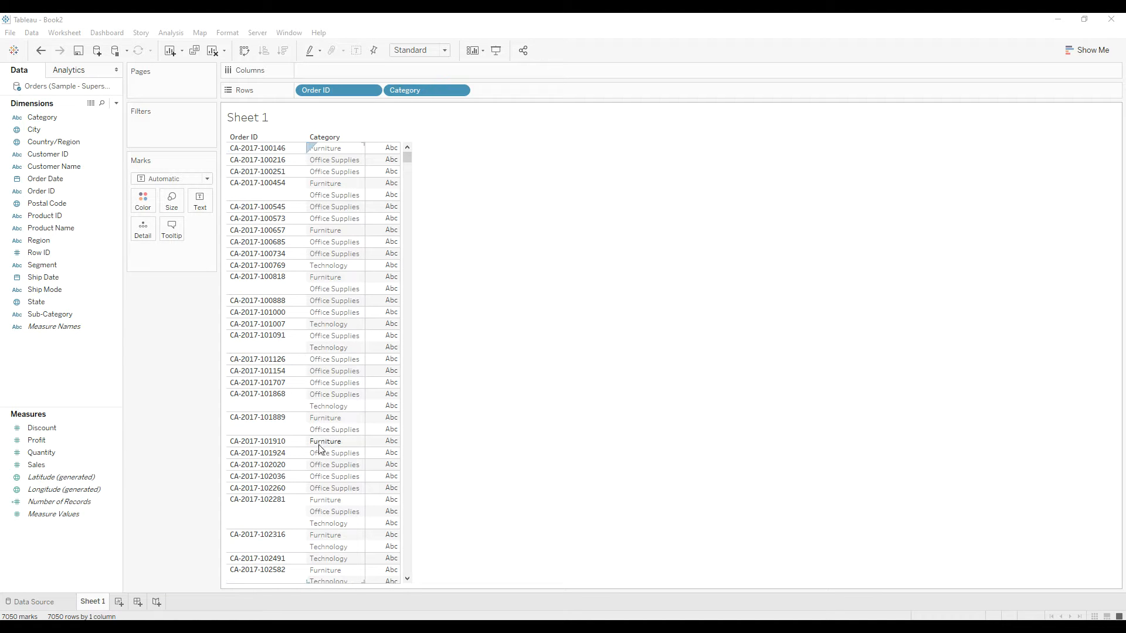
# Create a calculated field named Index with the formula INDEX()
pyautogui.scroll(-2, 313, 451)
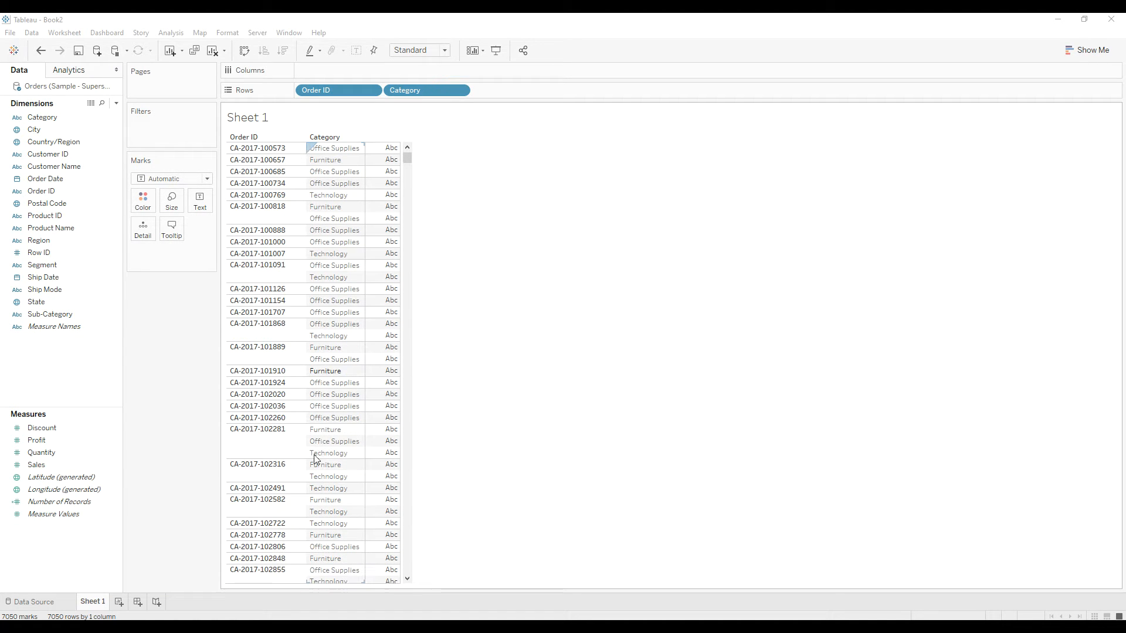
pyautogui.rightClick(50, 354)
pyautogui.click(83, 365)
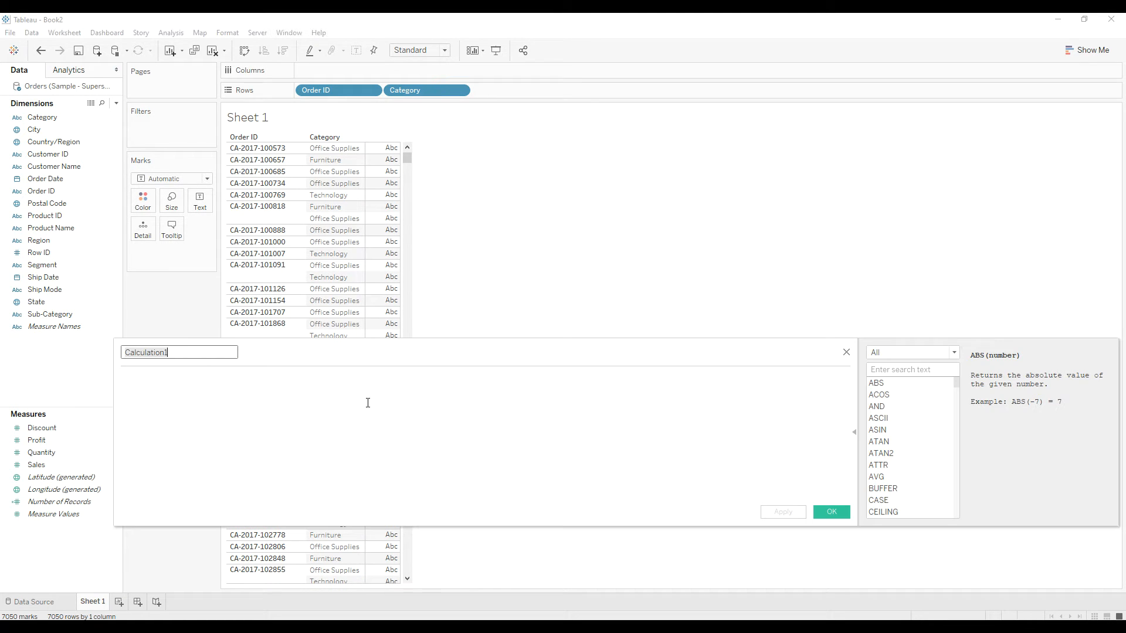
pyautogui.write('Ind')
pyautogui.click(368, 402)
pyautogui.write('INDEX()')
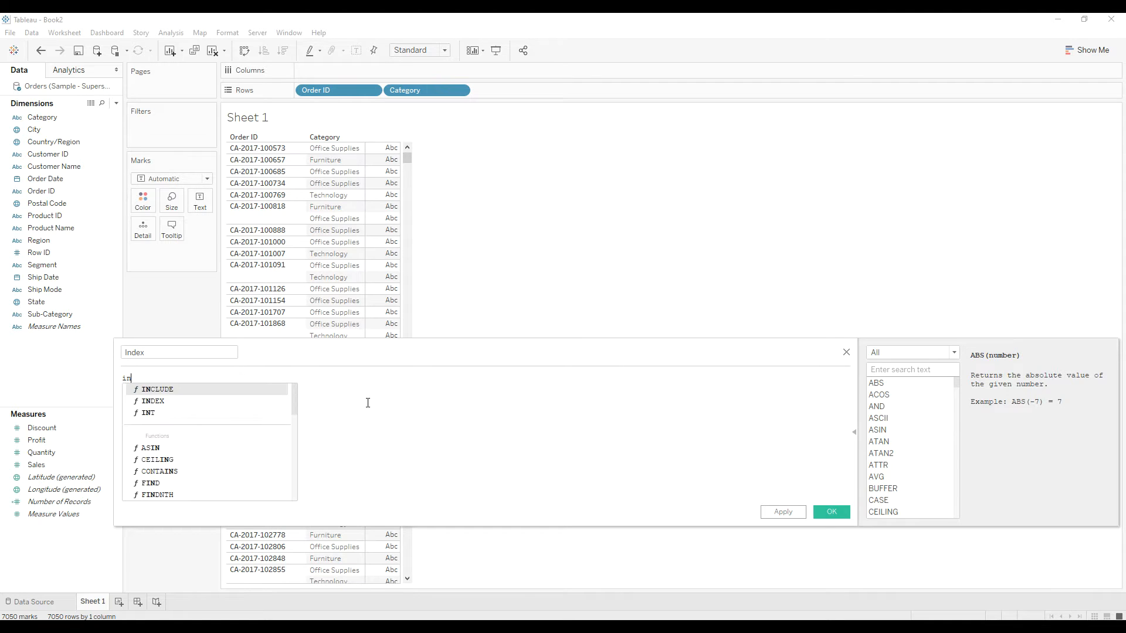
pyautogui.press('Return')
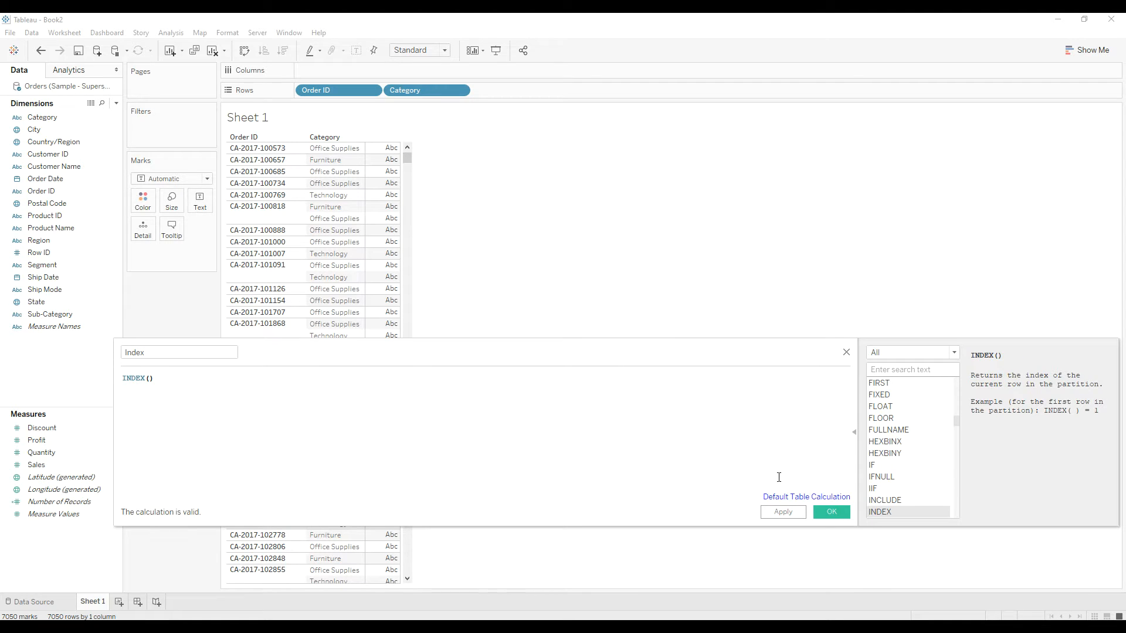
pyautogui.click(828, 509)
# Add the Index field to Rows after Category and make it discrete
pyautogui.moveTo(37, 440)
pyautogui.mouseDown()
pyautogui.moveTo(440, 245)
pyautogui.moveTo(512, 89)
pyautogui.moveTo(507, 98)
pyautogui.mouseUp()
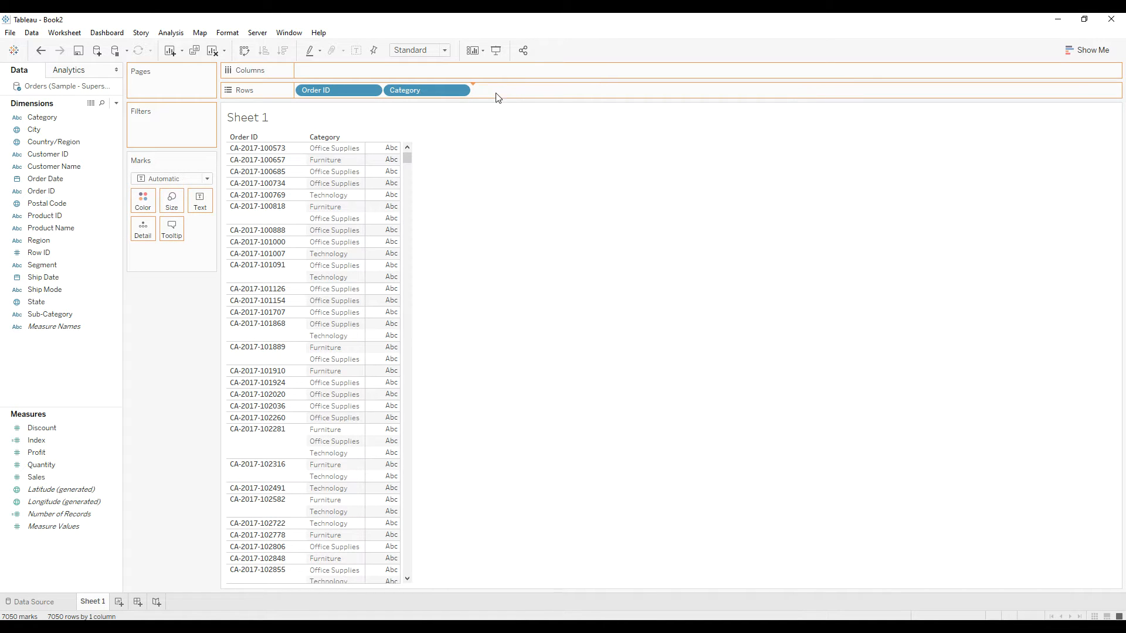
pyautogui.rightClick(503, 92)
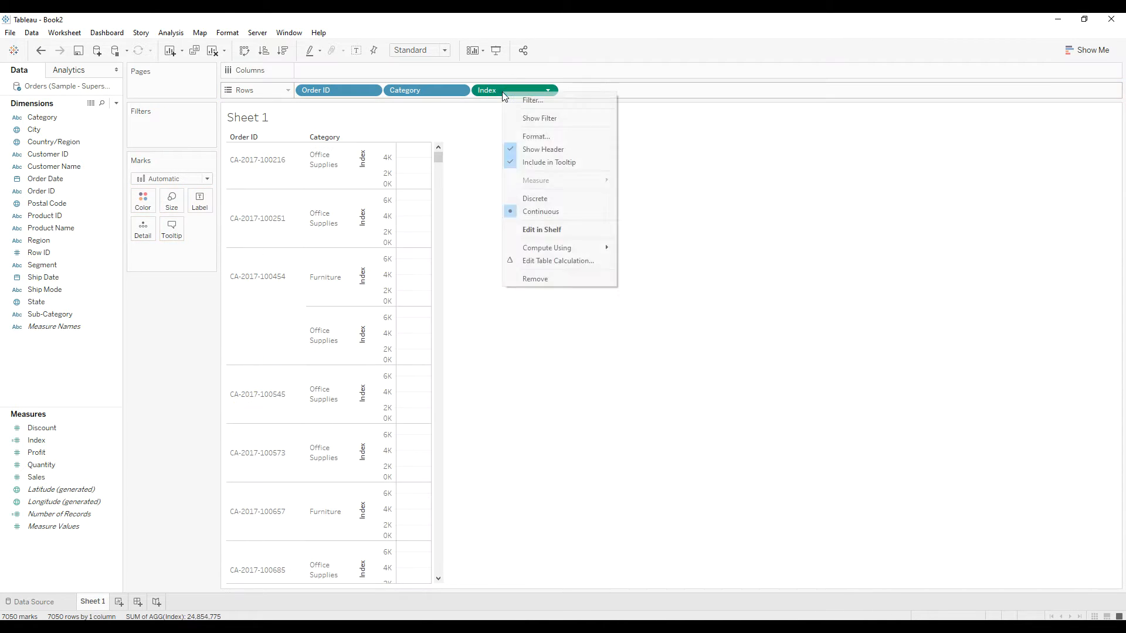
pyautogui.click(536, 197)
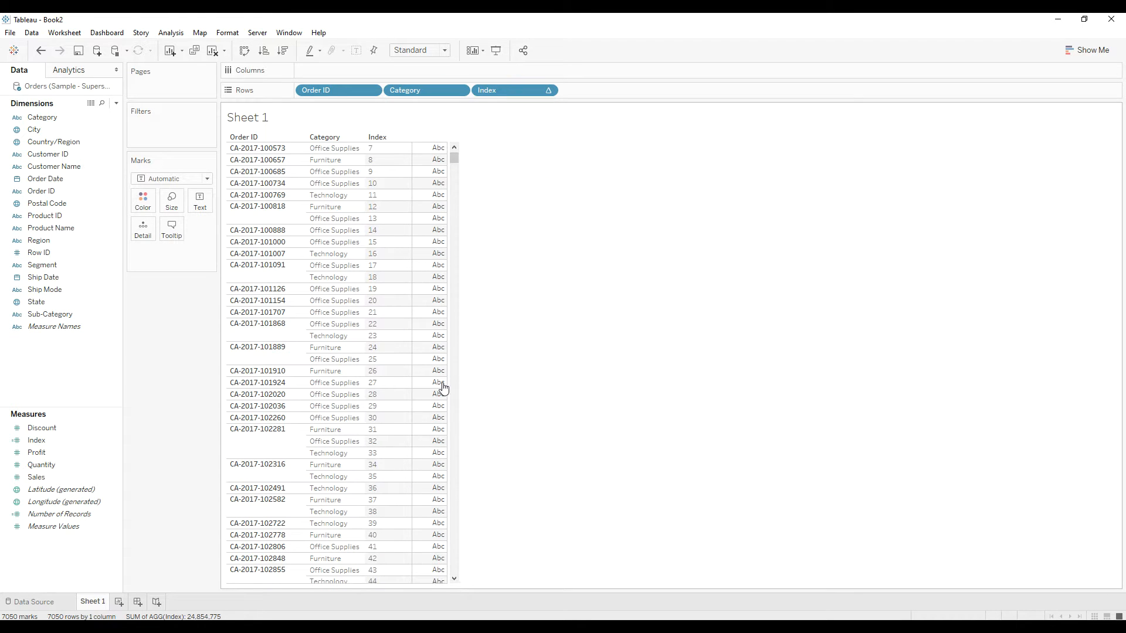
pyautogui.scroll(2, 448, 353)
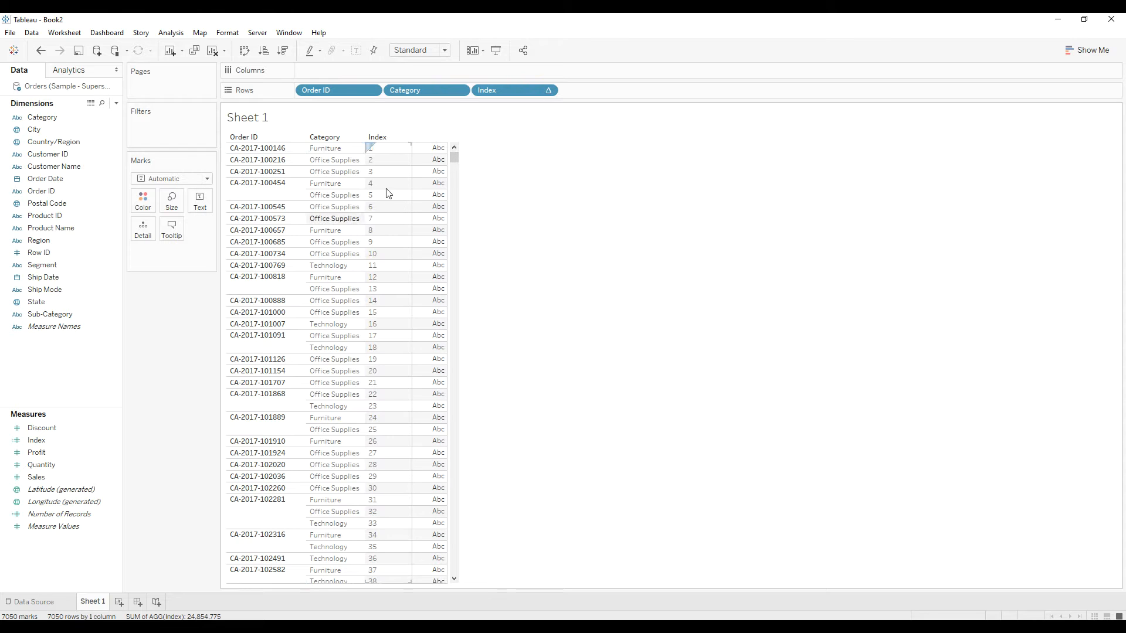
# Set the Index table calculation to compute using specific dimensions Order ID and Category, restarting every Order ID
pyautogui.rightClick(505, 94)
pyautogui.click(531, 287)
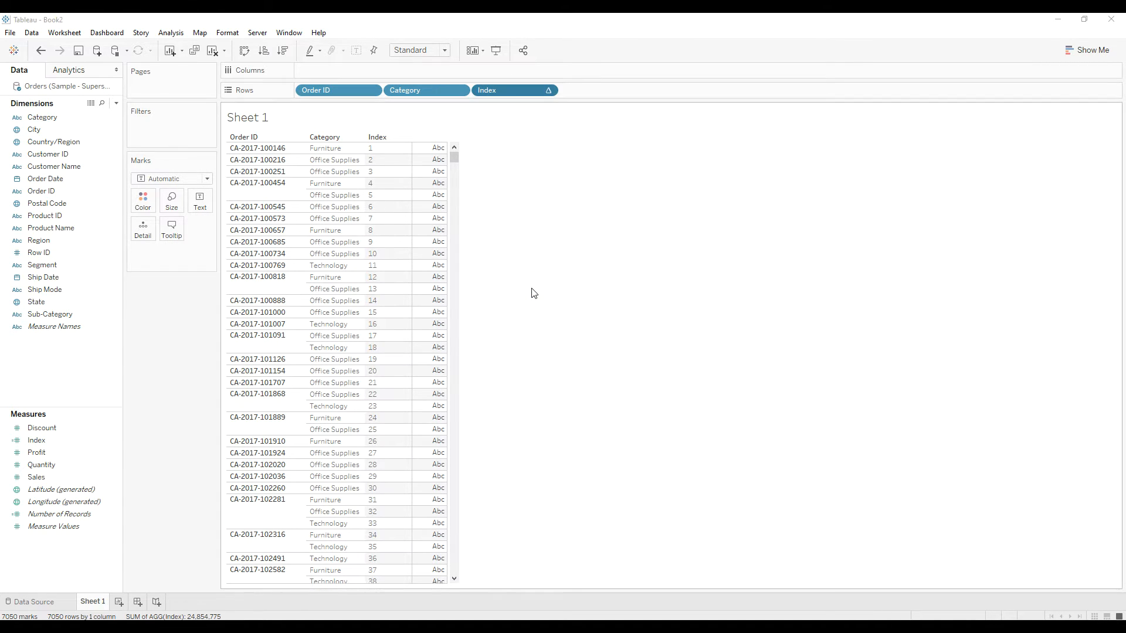
pyautogui.click(856, 268)
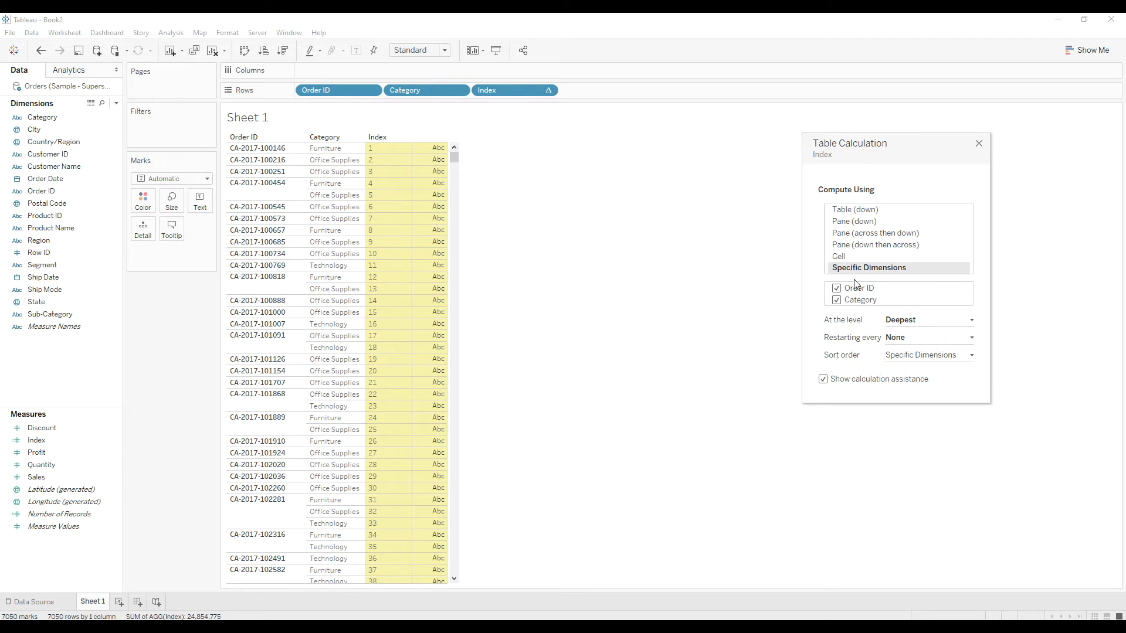
pyautogui.click(907, 341)
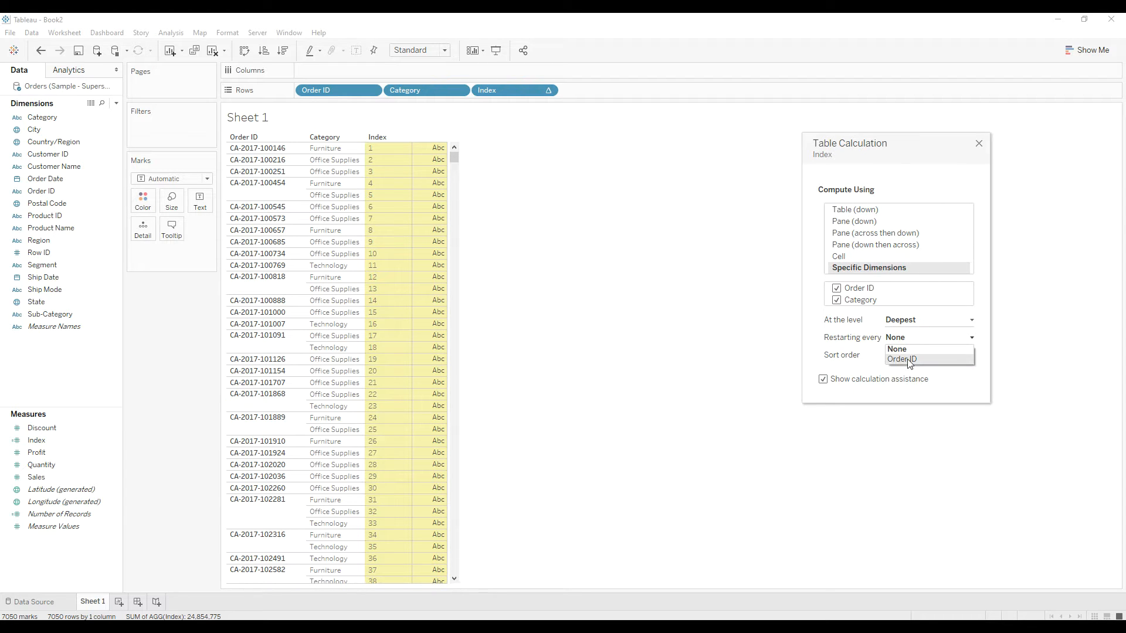
pyautogui.click(907, 360)
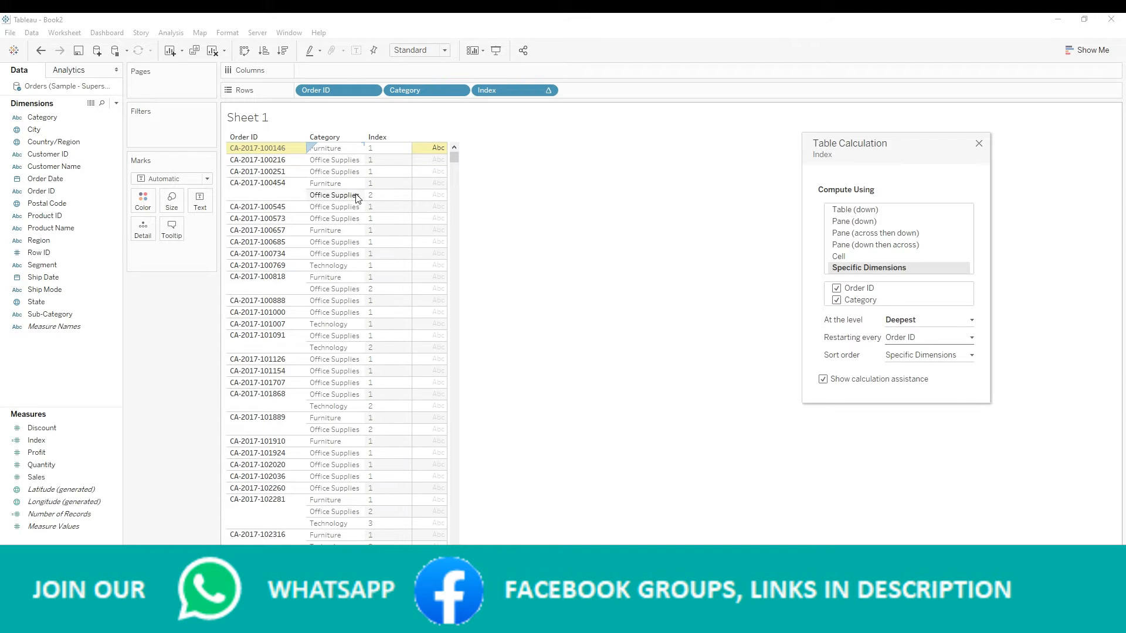
pyautogui.click(978, 145)
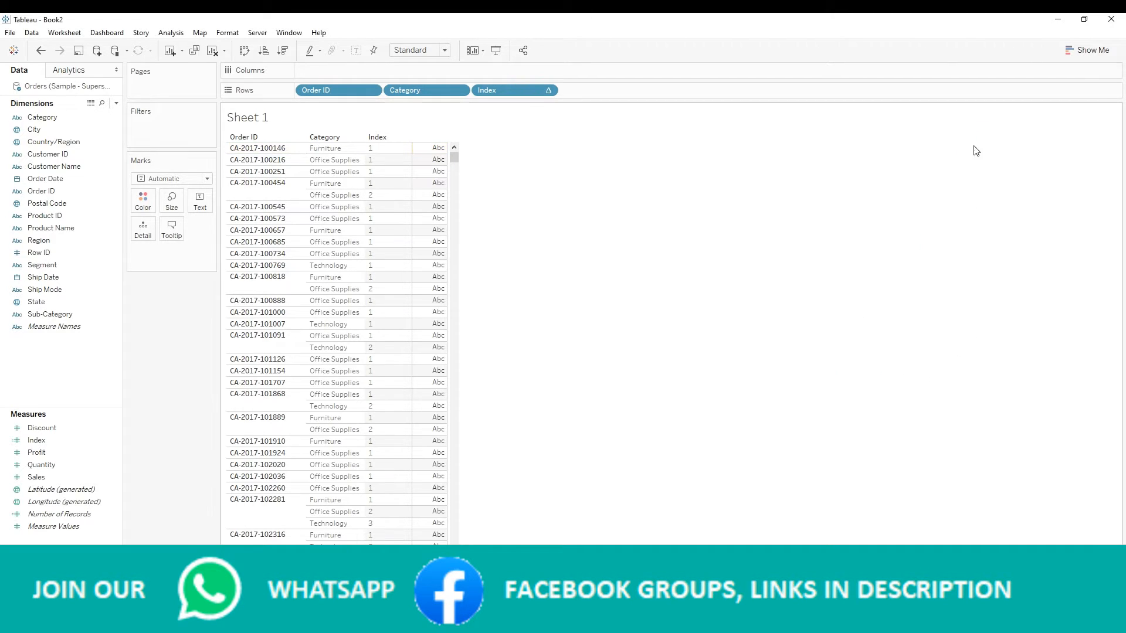
# Start a calculated field named Category Index with the formula [Index] + [Category]
pyautogui.rightClick(45, 362)
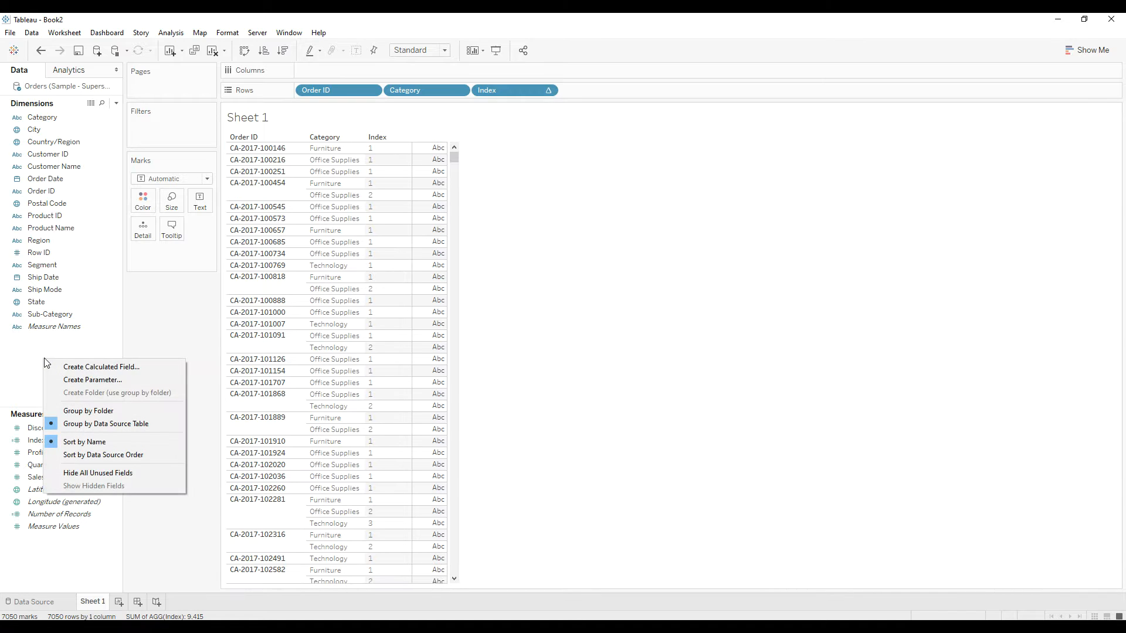
pyautogui.click(73, 367)
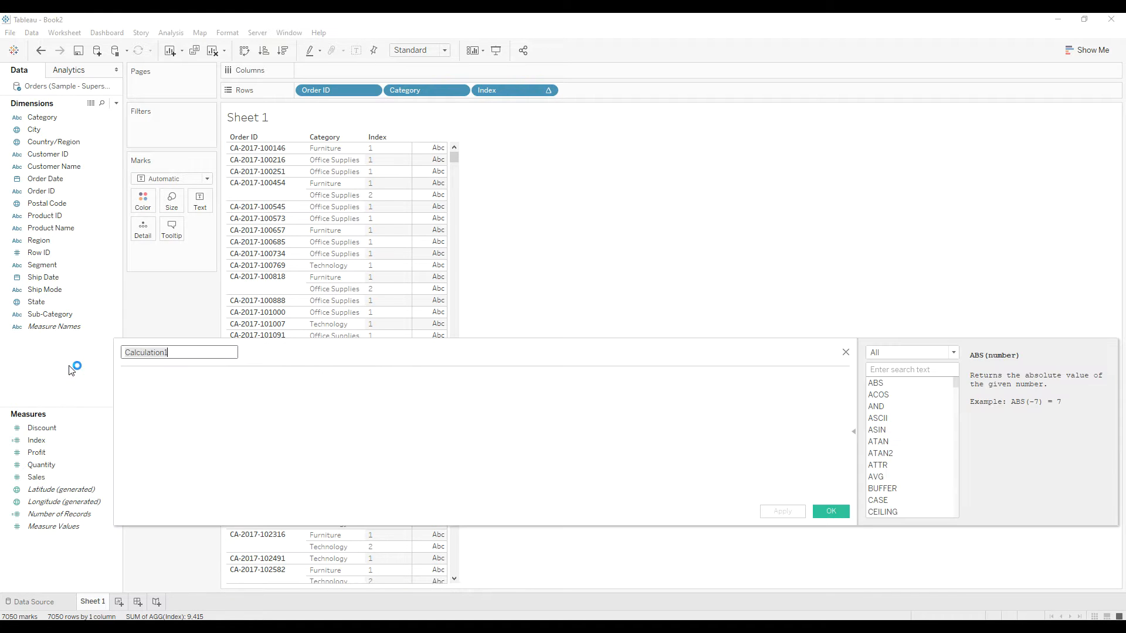
pyautogui.click(225, 397)
pyautogui.write('ind')
pyautogui.press('Return')
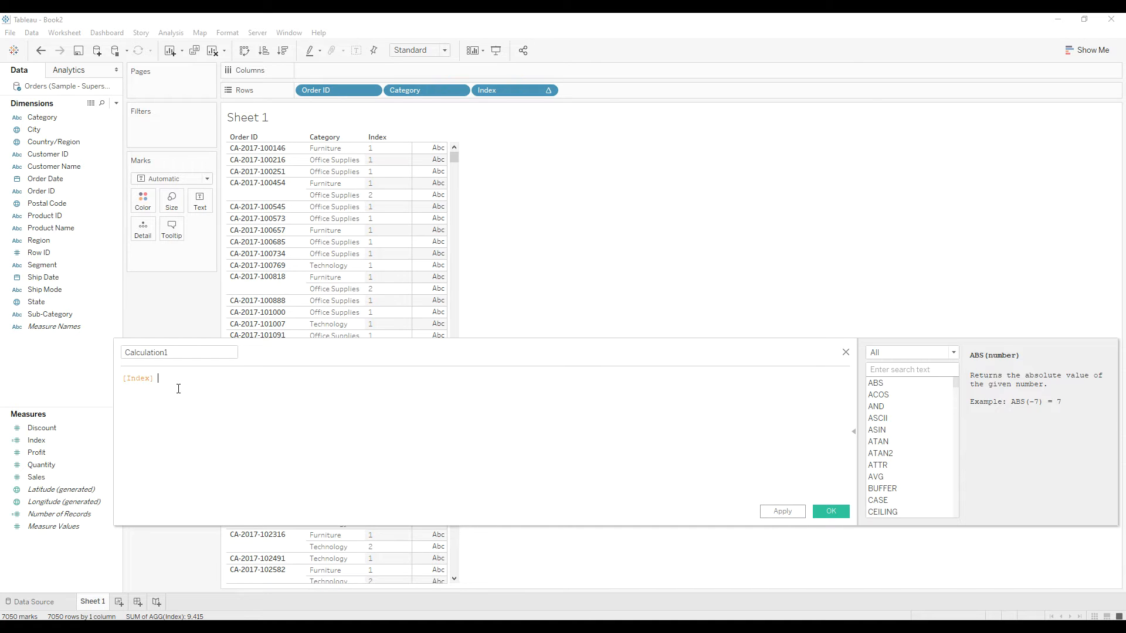
pyautogui.write('+ cate')
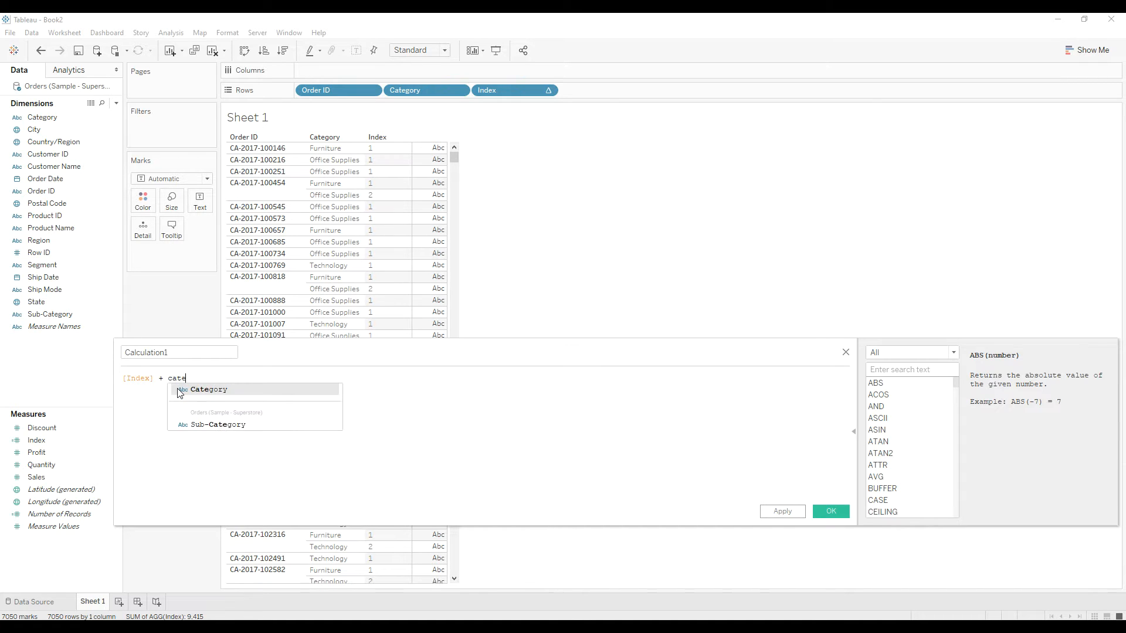
pyautogui.press('Return')
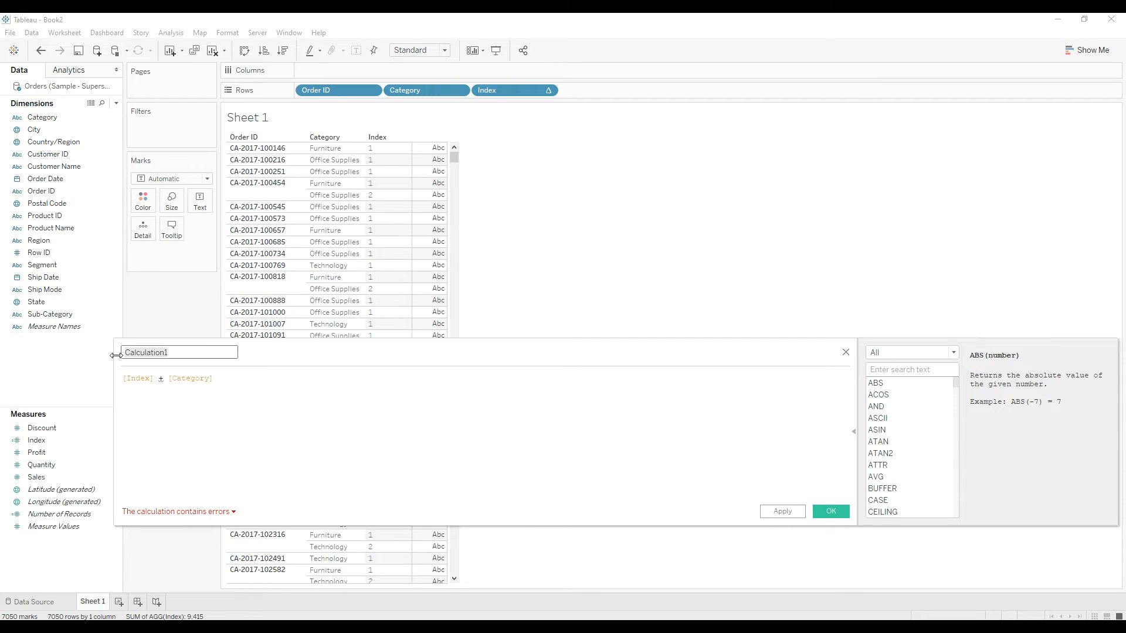
pyautogui.write('Category Index')
# Convert [Index] to a string in the Category Index formula by wrapping it in STR()
pyautogui.click(135, 379)
pyautogui.click(188, 378)
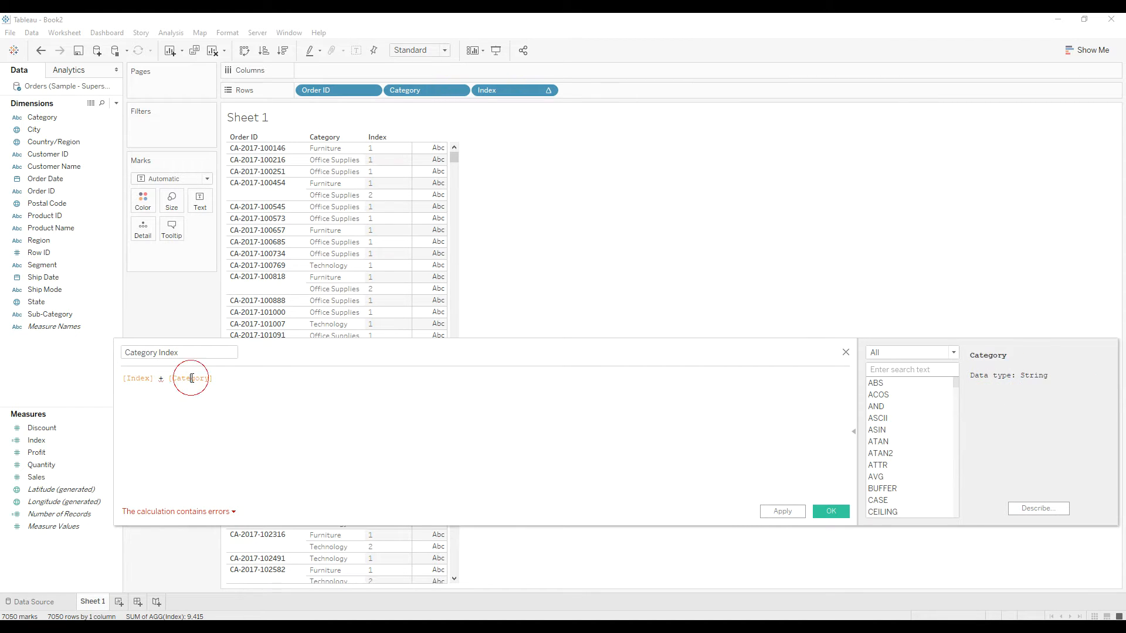
pyautogui.click(124, 380)
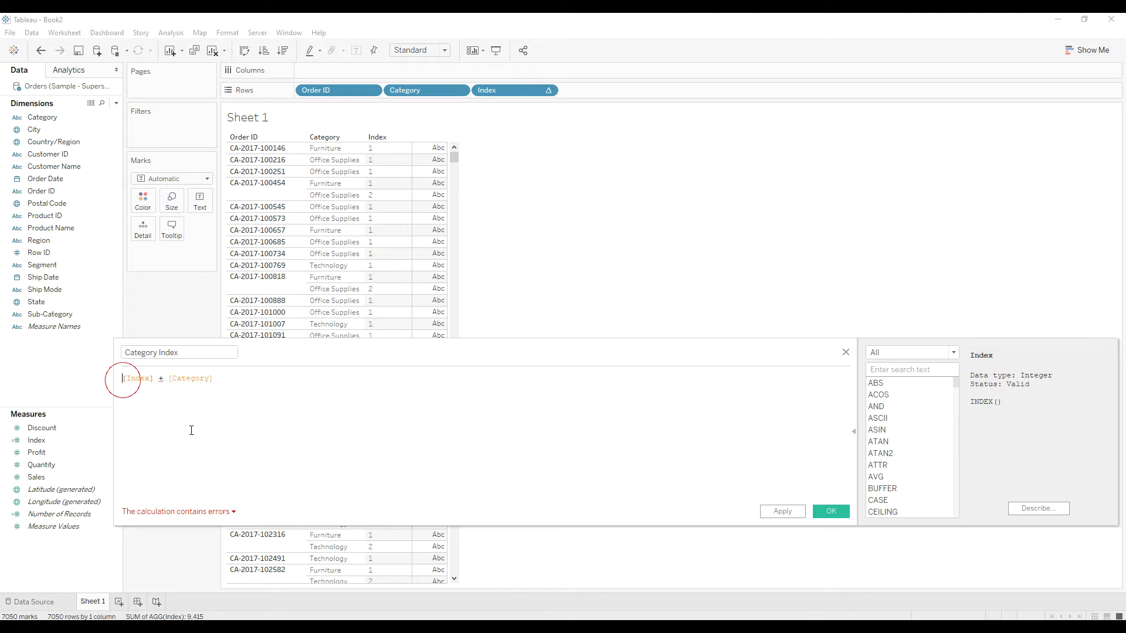
pyautogui.write('str(')
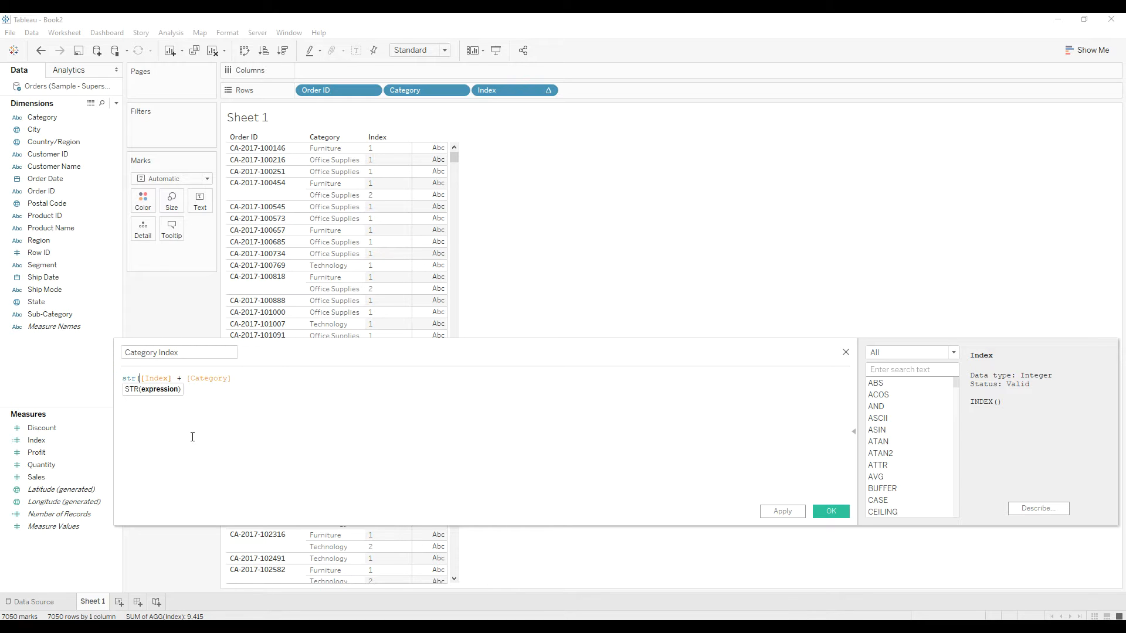
pyautogui.click(174, 378)
pyautogui.write(')')
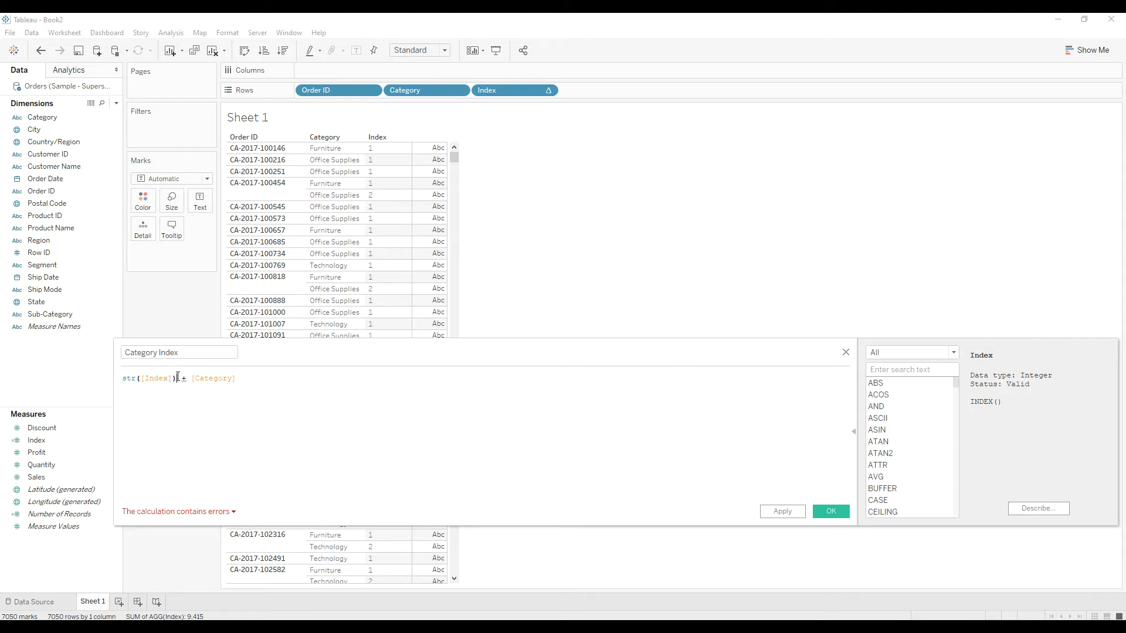
# Check the formula's error details and wrap [Category] in MIN() so the formula reads str([Index]) + MIN([Category])
pyautogui.click(163, 512)
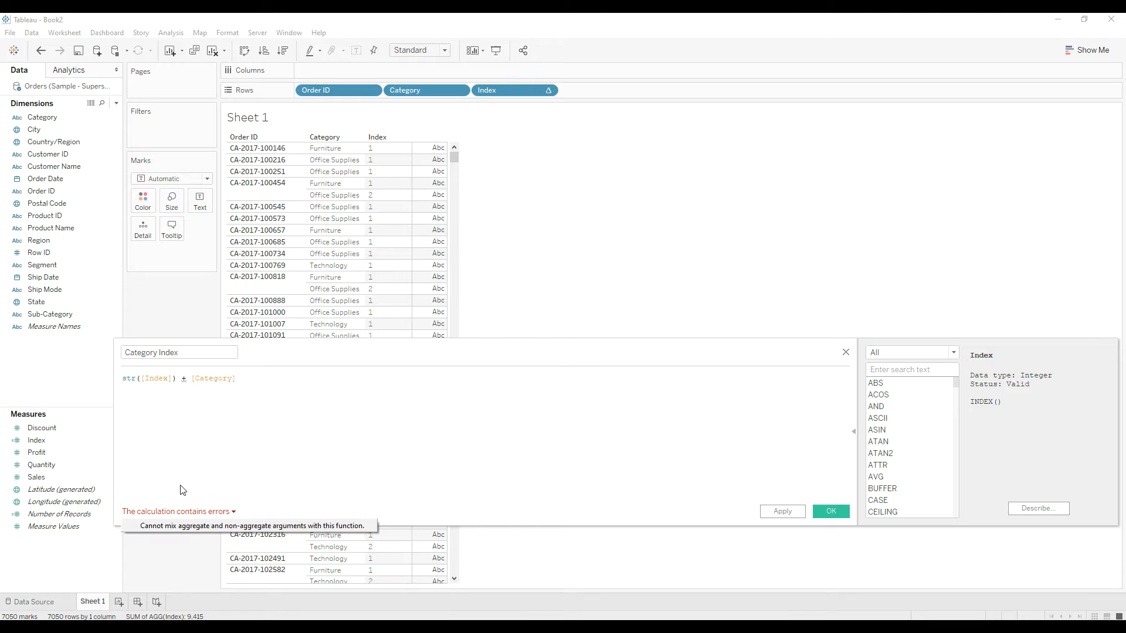
pyautogui.click(164, 378)
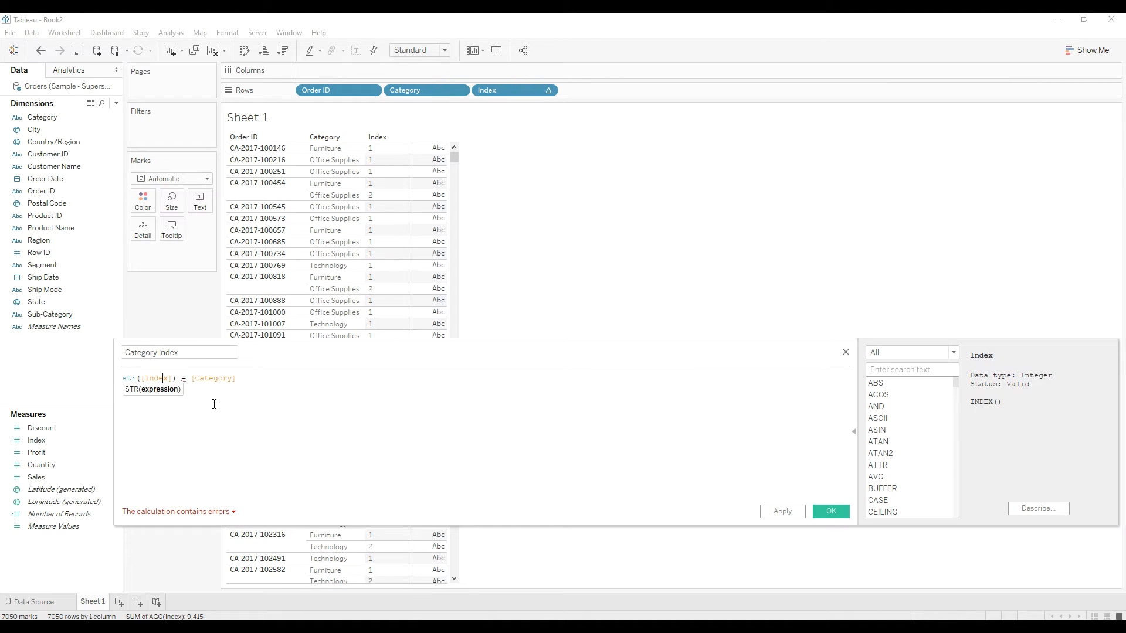
pyautogui.click(205, 379)
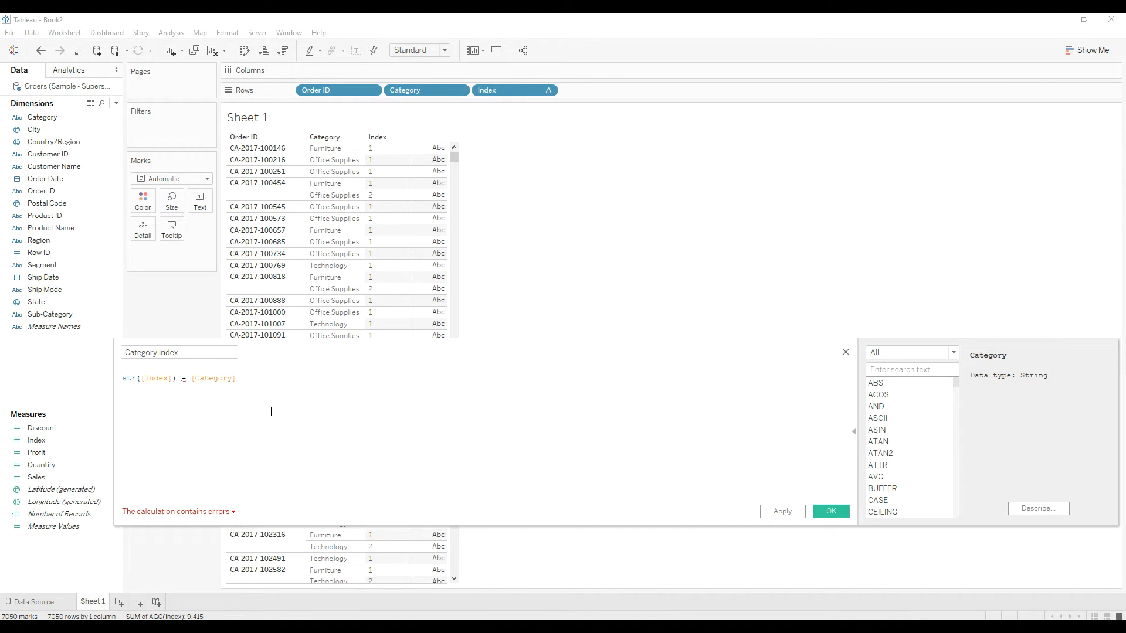
pyautogui.doubleClick(215, 379)
pyautogui.click(190, 379)
pyautogui.write('MIN(')
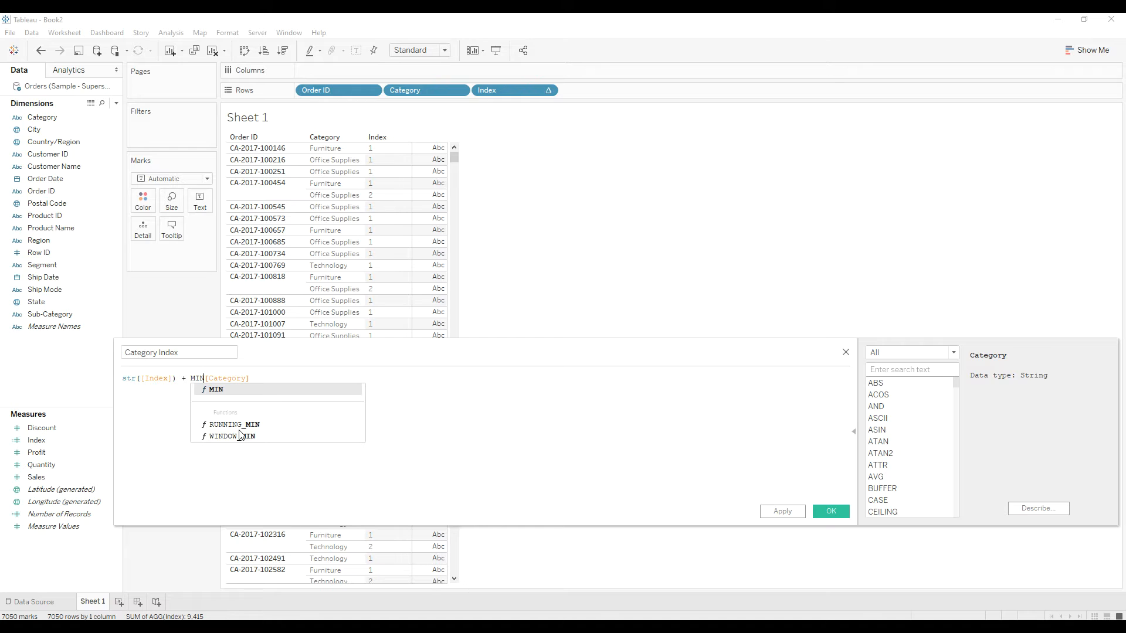
pyautogui.click(268, 375)
pyautogui.write(')')
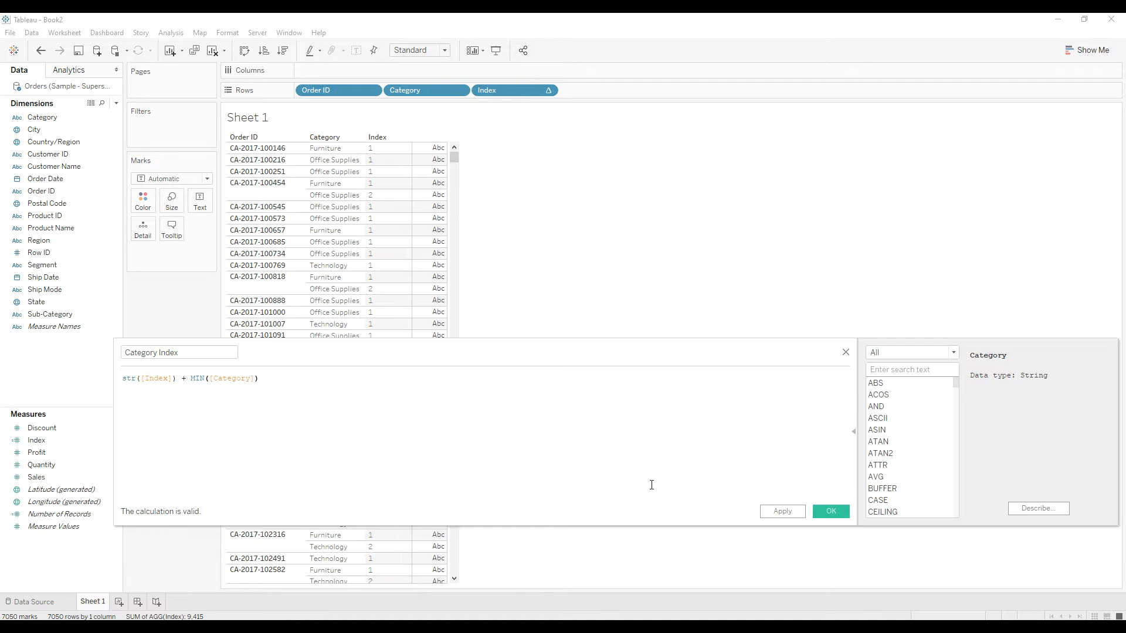
# Save the Category Index calculation and add the field to Rows after Index
pyautogui.click(831, 511)
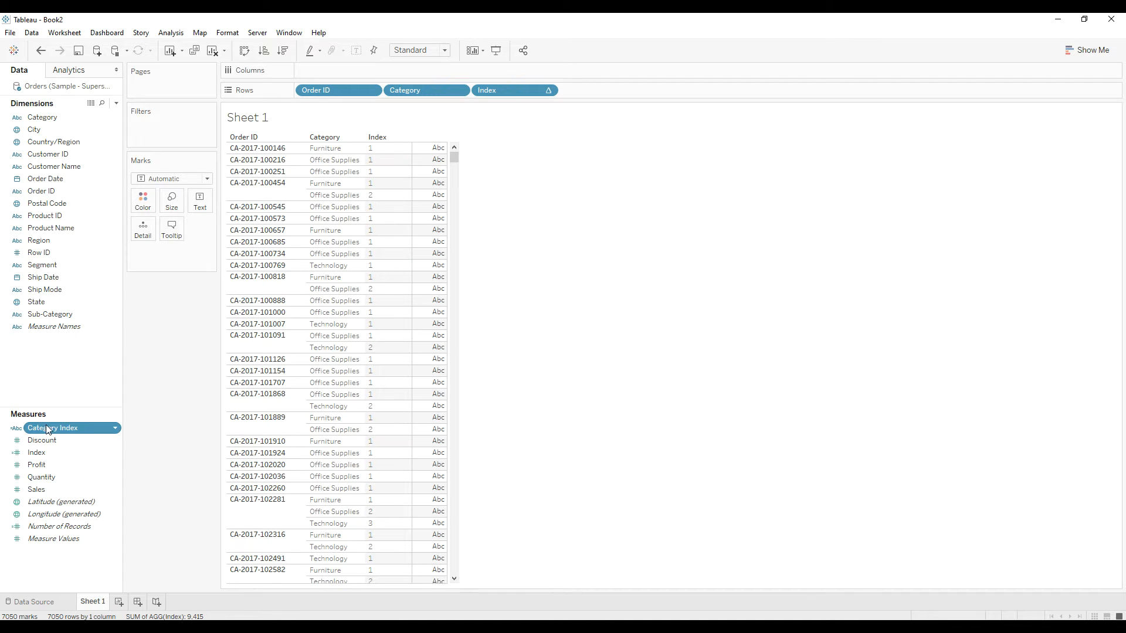
pyautogui.moveTo(48, 428); pyautogui.dragTo(616, 94)
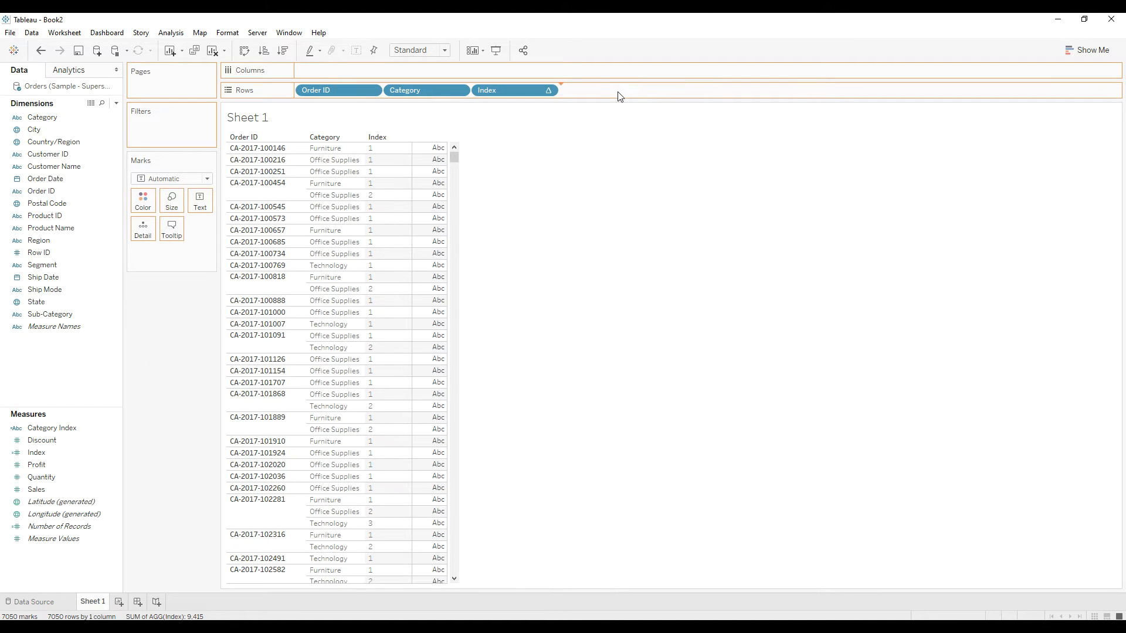
pyautogui.click(419, 152)
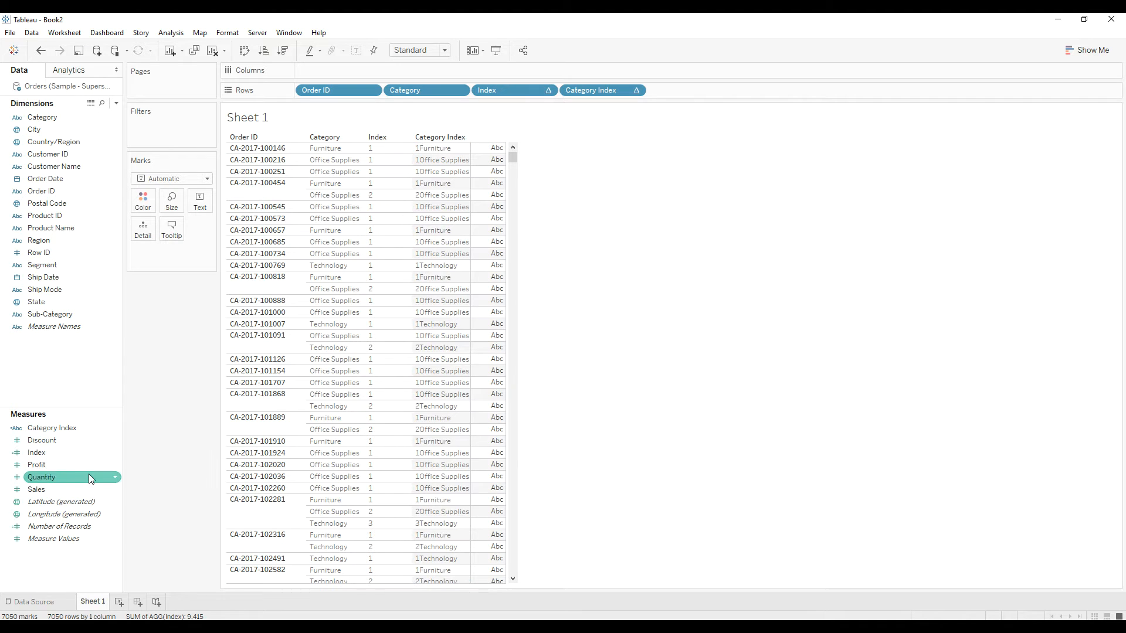
# Start a calculated field named Countd of Category and begin its formula with {FIXED [Order ID]:
pyautogui.rightClick(53, 374)
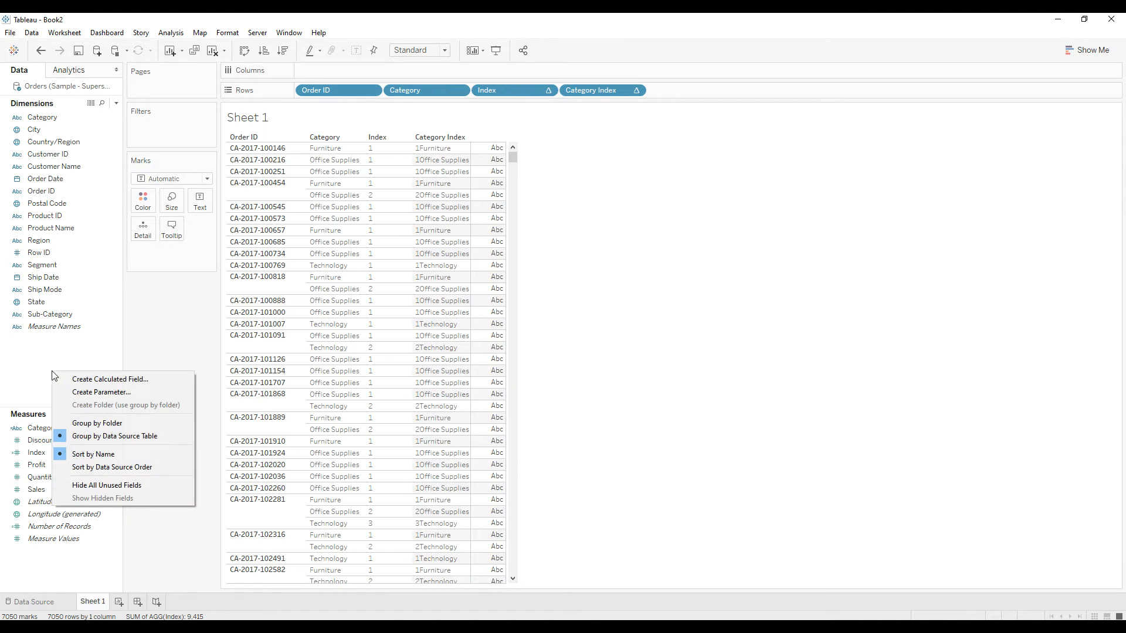
pyautogui.click(84, 381)
pyautogui.moveTo(279, 359); pyautogui.dragTo(353, 336)
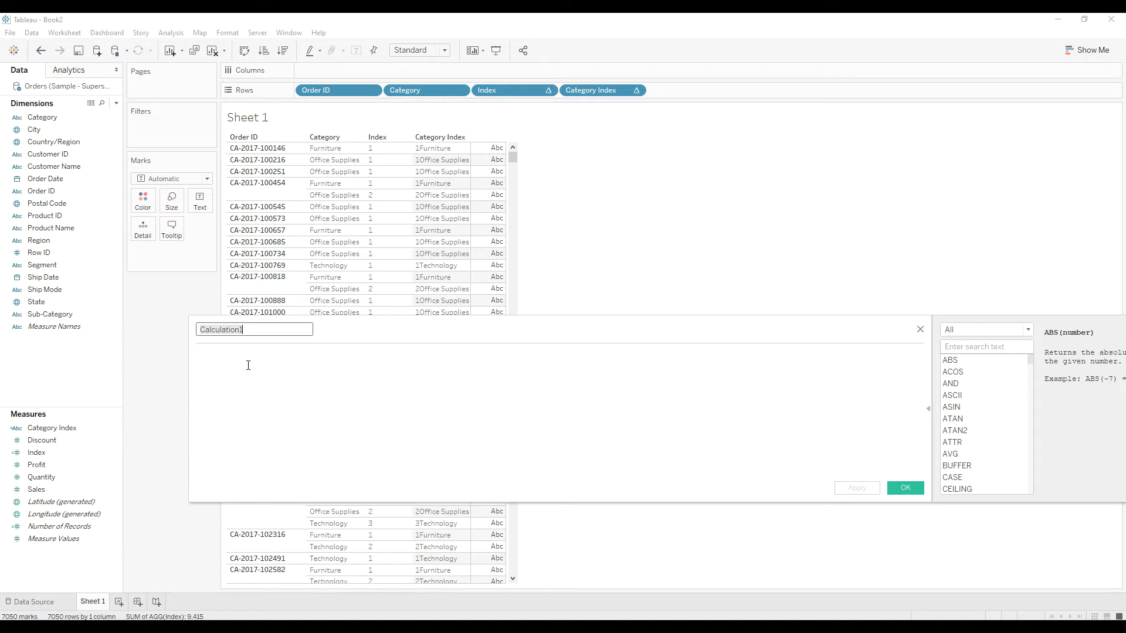
pyautogui.write('Countd of Category')
pyautogui.click(248, 365)
pyautogui.write('{FIXED')
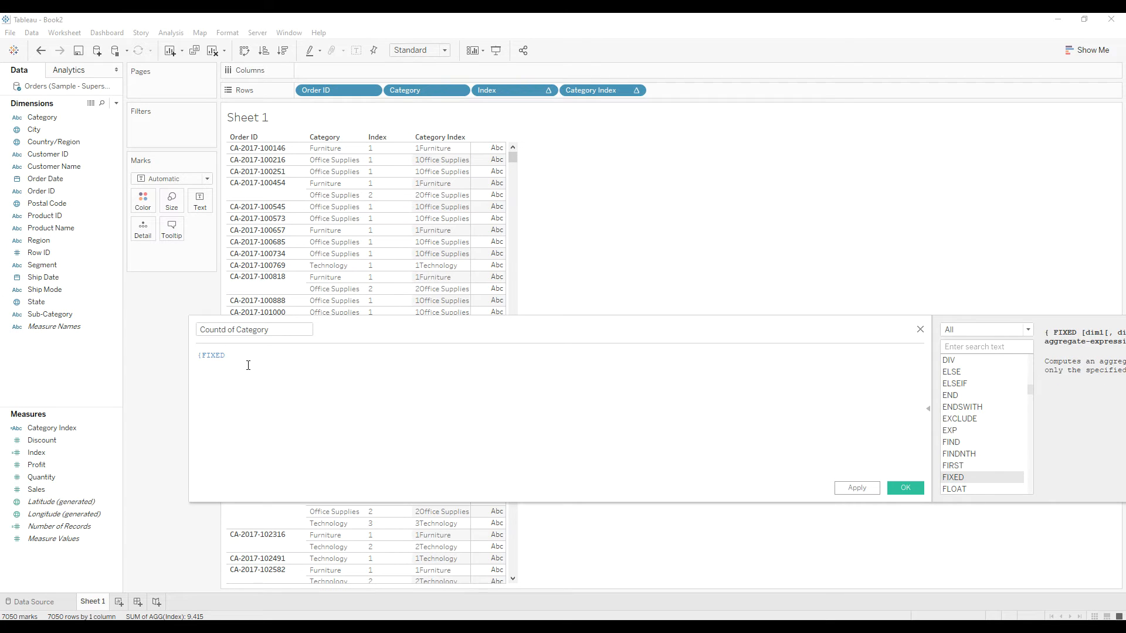
pyautogui.write(' ord')
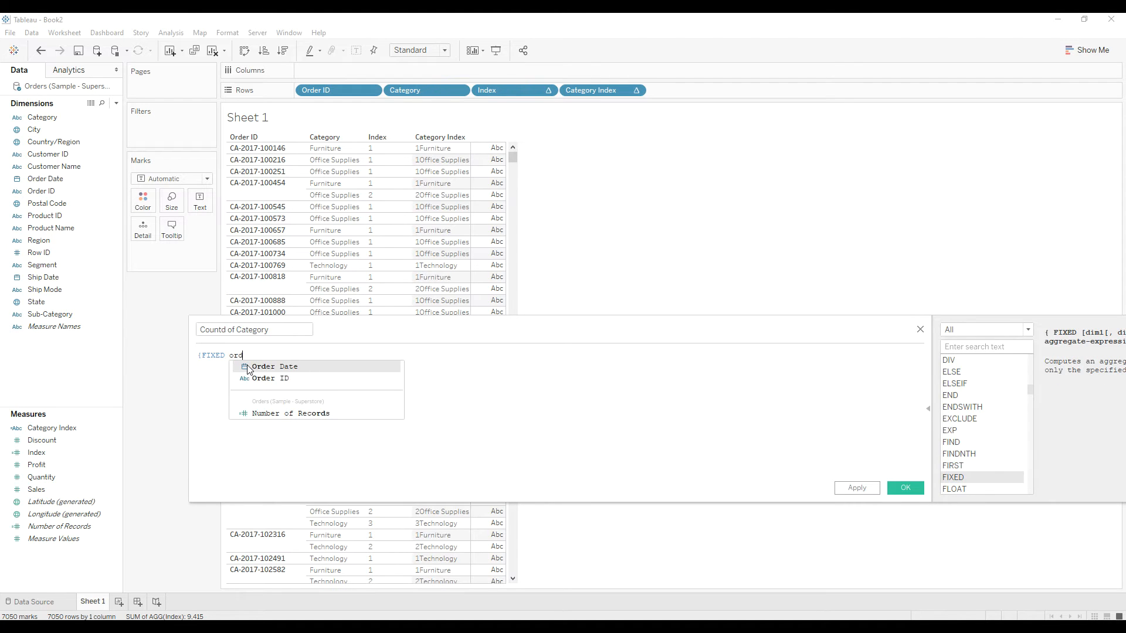
pyautogui.press('Down')
pyautogui.press('Return')
pyautogui.write(':')
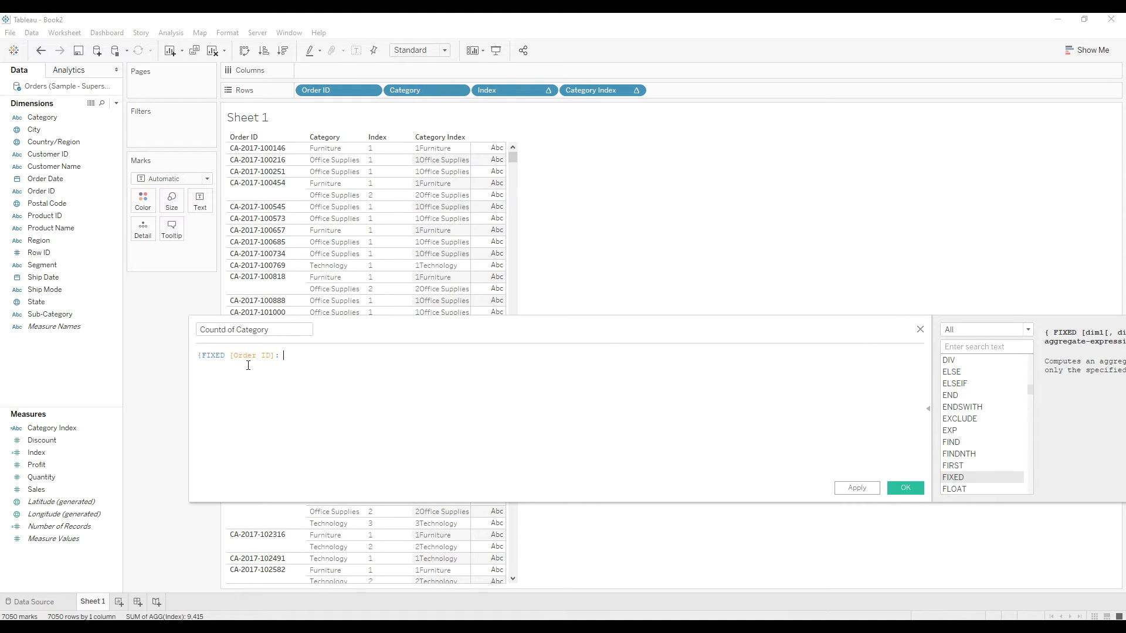
# Complete the level-of-detail expression with COUNTD([Category]) and its closing brace
pyautogui.write(' count')
pyautogui.press('Down')
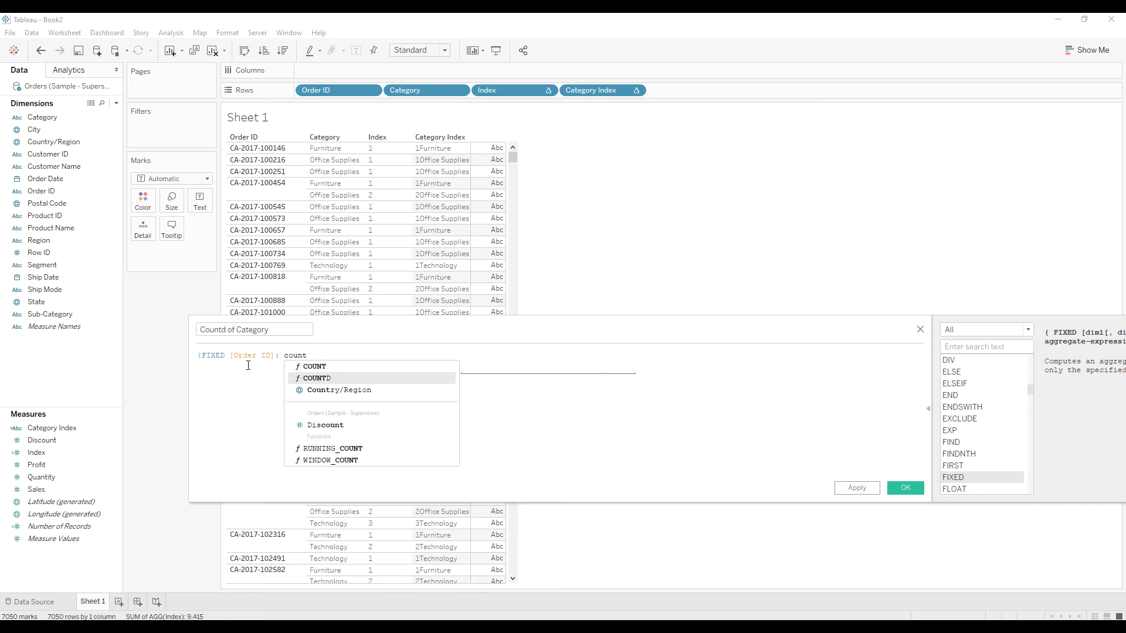
pyautogui.press('Return')
pyautogui.write('cat')
pyautogui.press('Return')
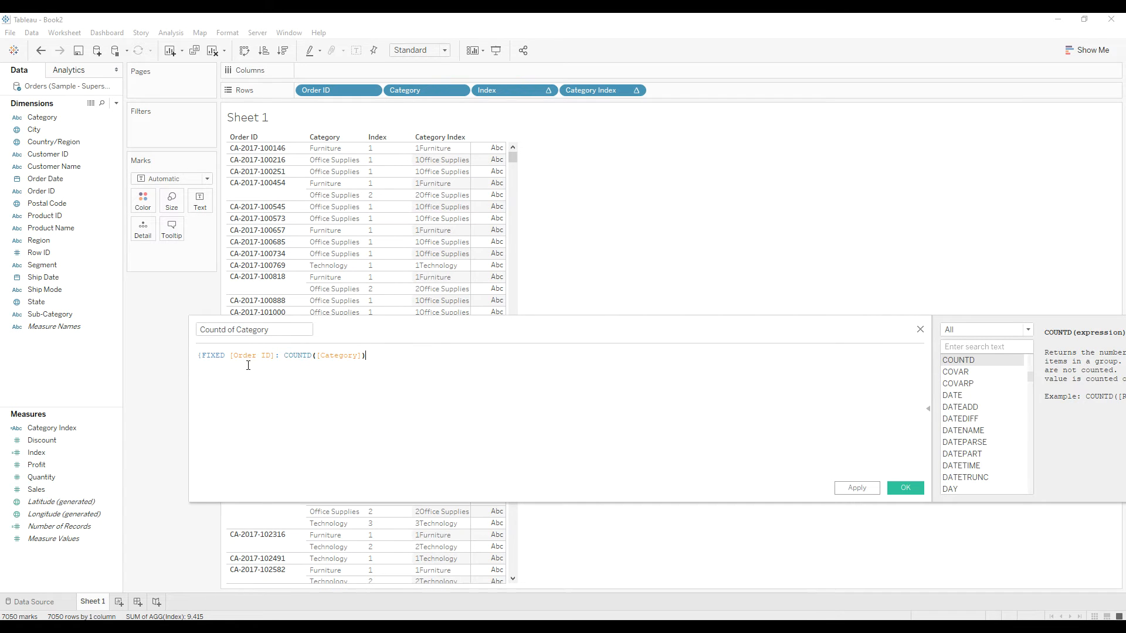
pyautogui.write('}')
# Wrap the whole FIXED expression in SUM() and save the Countd of Category calculation
pyautogui.press('BackSpace')
pyautogui.write('sum(')
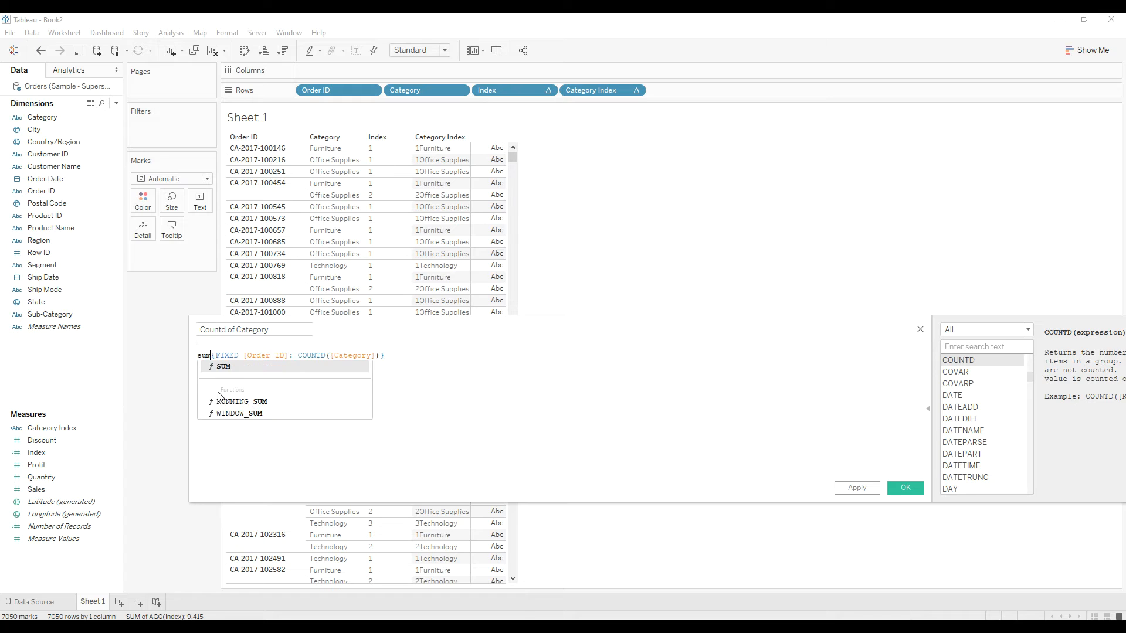
pyautogui.click(419, 362)
pyautogui.write(')')
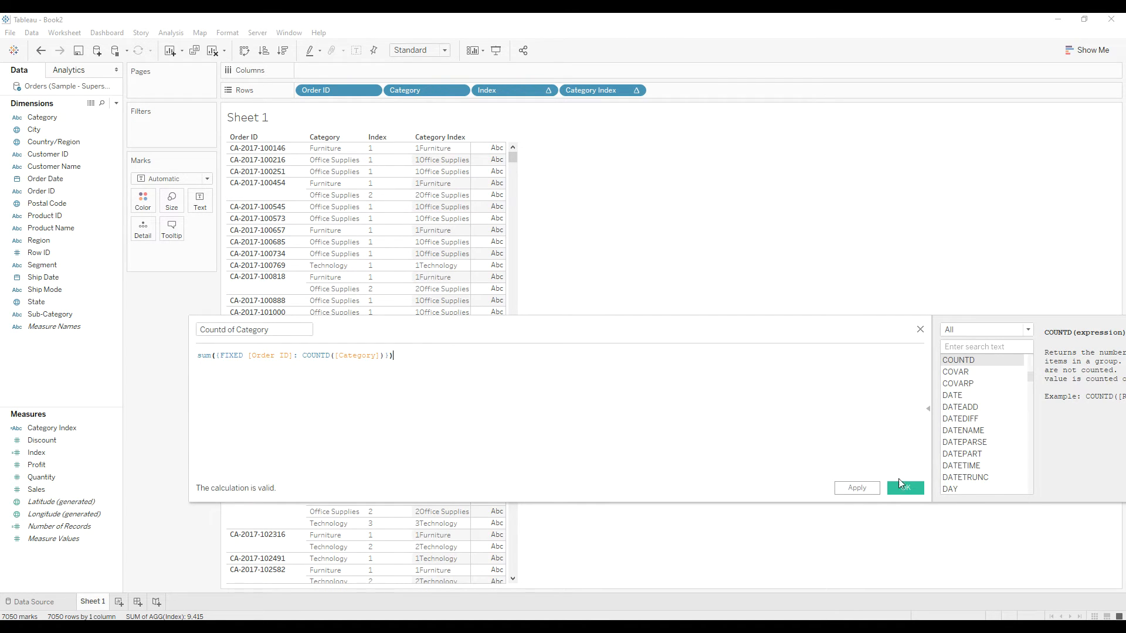
pyautogui.click(901, 484)
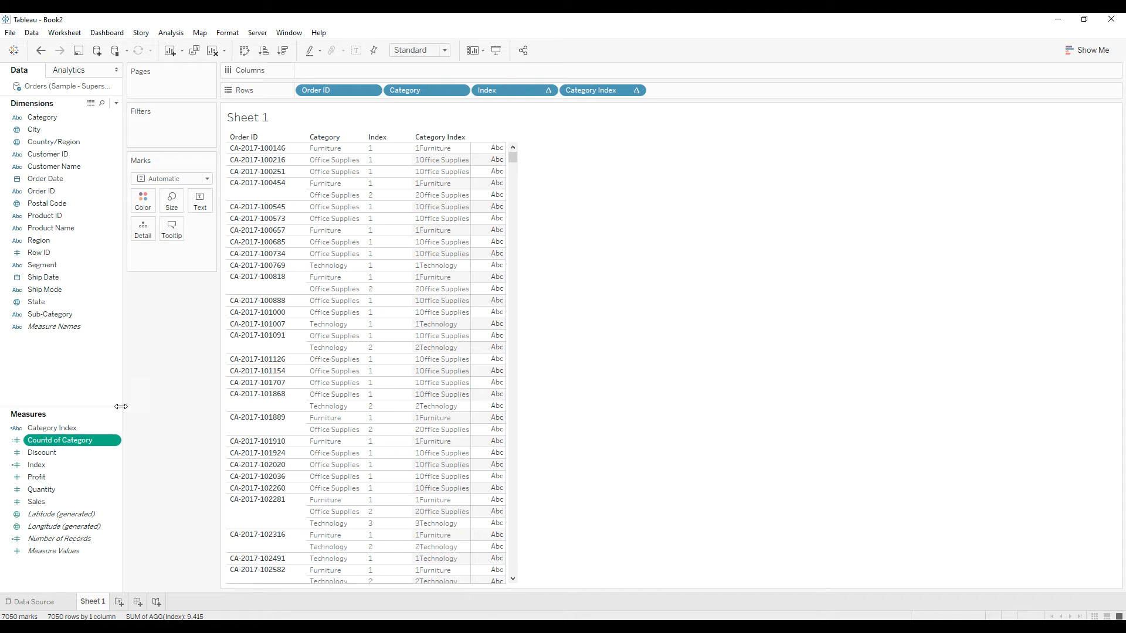
# Add Countd of Category to Rows as a discrete field between Category and Index, and check it against two multi-category orders
pyautogui.moveTo(62, 440); pyautogui.dragTo(660, 95)
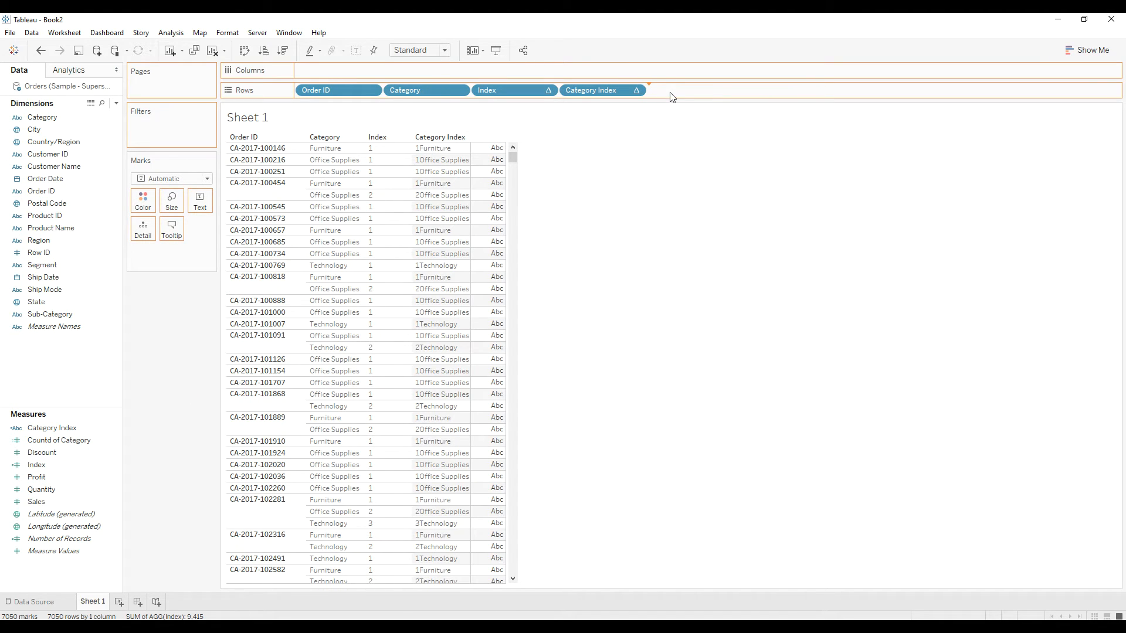
pyautogui.rightClick(670, 92)
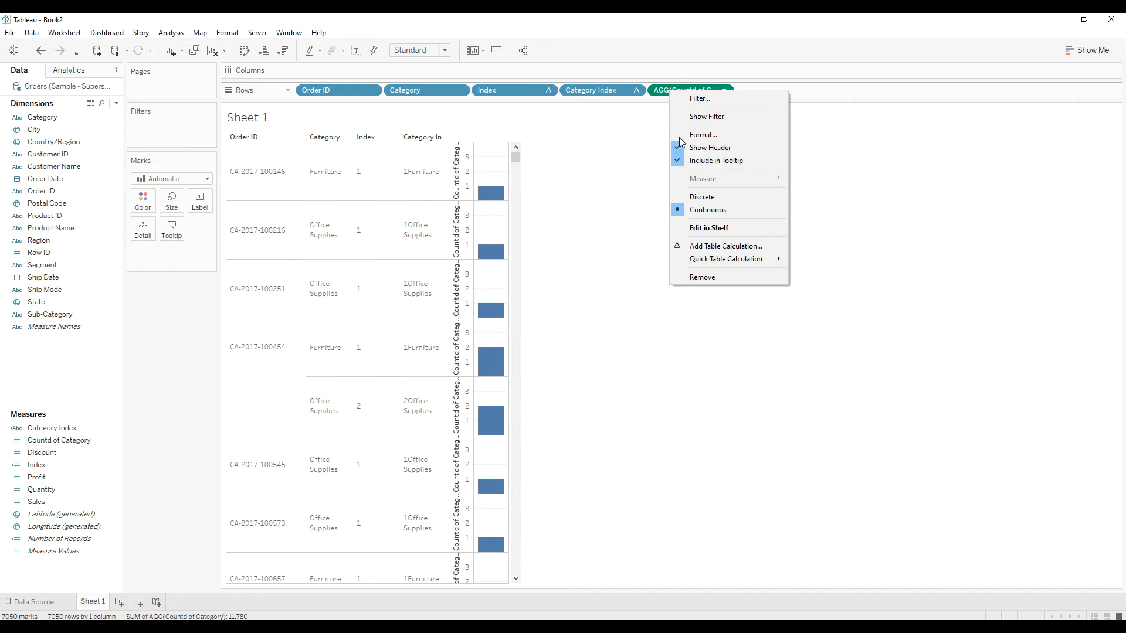
pyautogui.click(702, 197)
pyautogui.moveTo(676, 93); pyautogui.dragTo(505, 91)
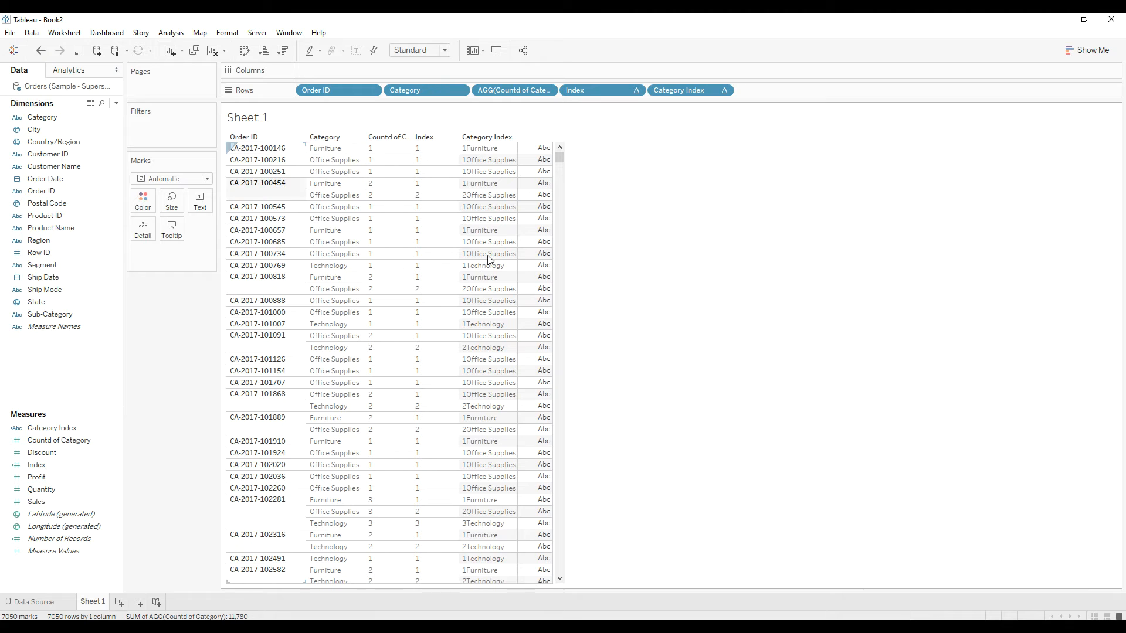
pyautogui.click(250, 189)
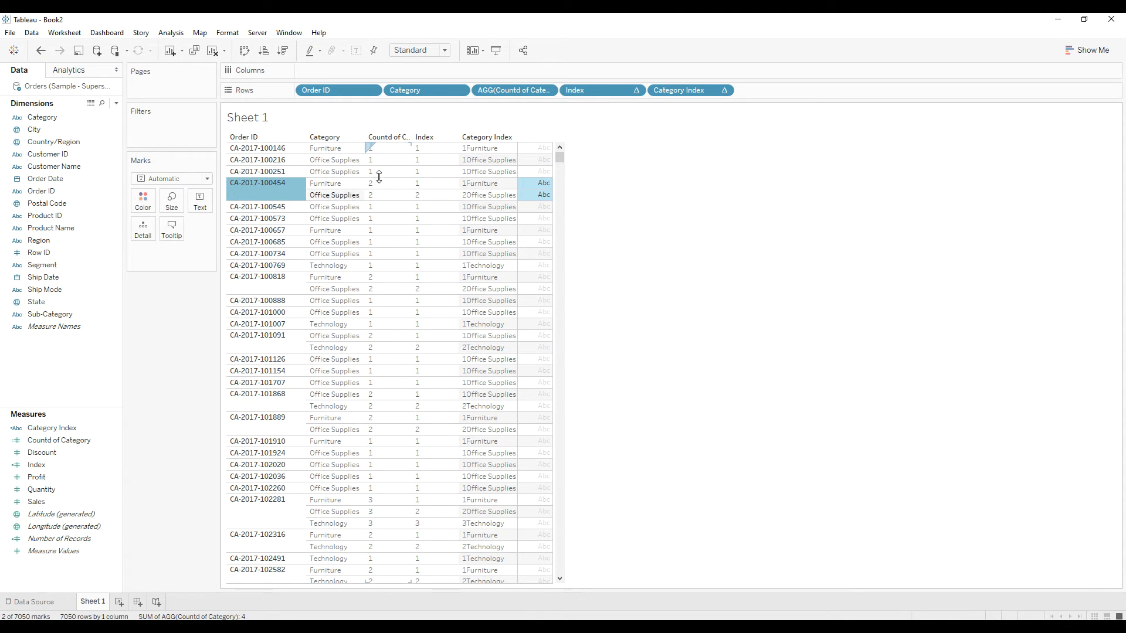
pyautogui.scroll(-2, 310, 495)
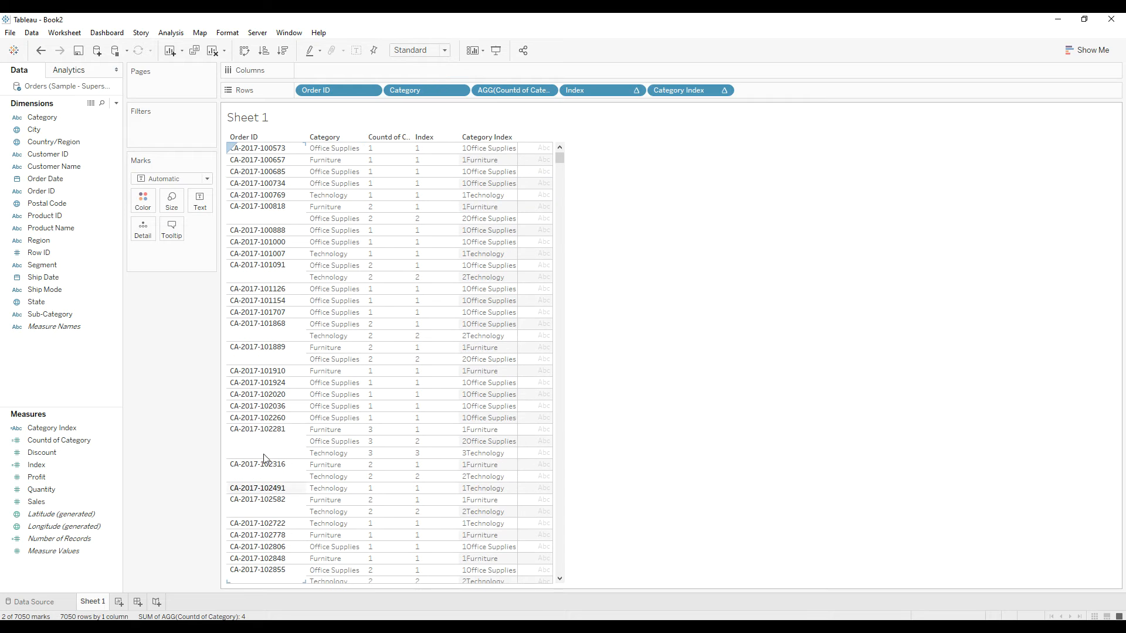
pyautogui.click(264, 451)
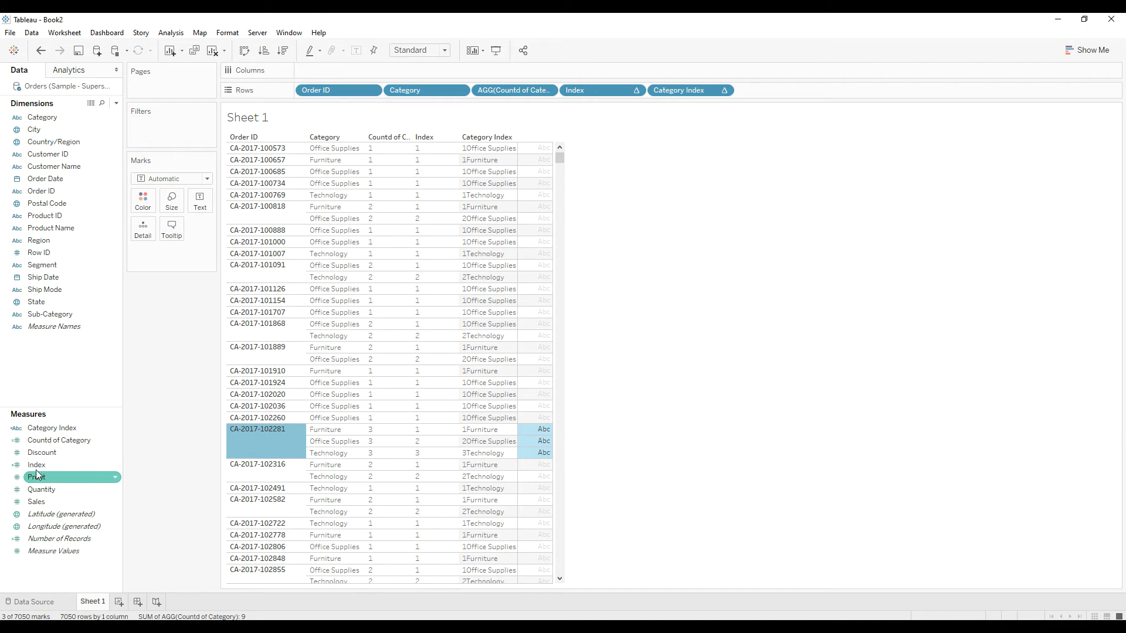
# Edit the Category Index calculation and start an IF condition on [Countd of Category] above the existing expression
pyautogui.rightClick(54, 432)
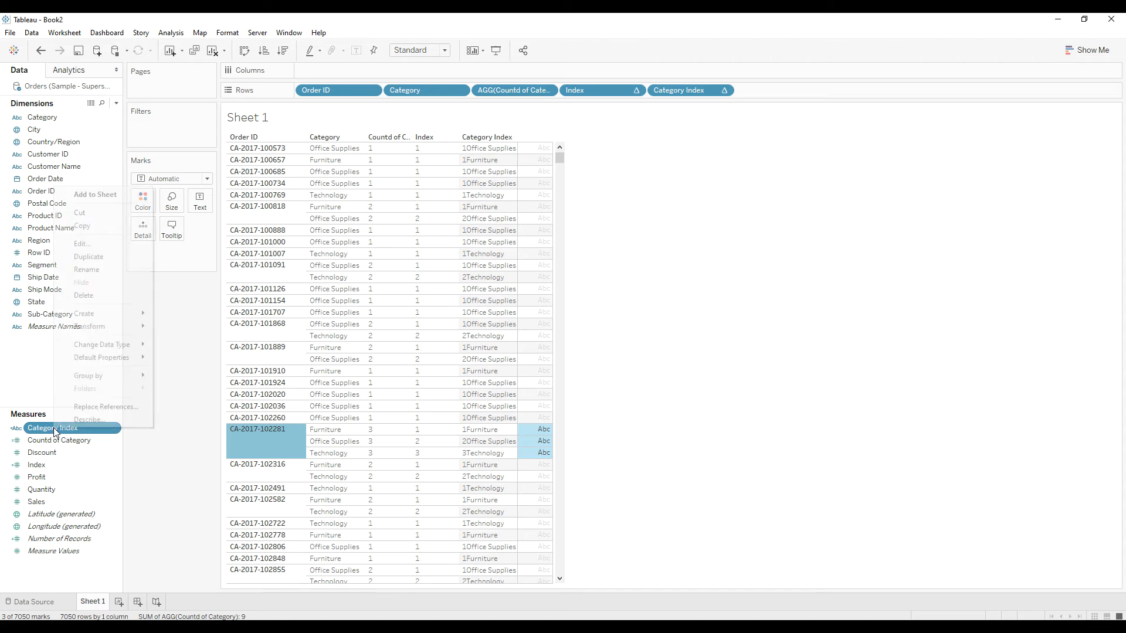
pyautogui.click(82, 243)
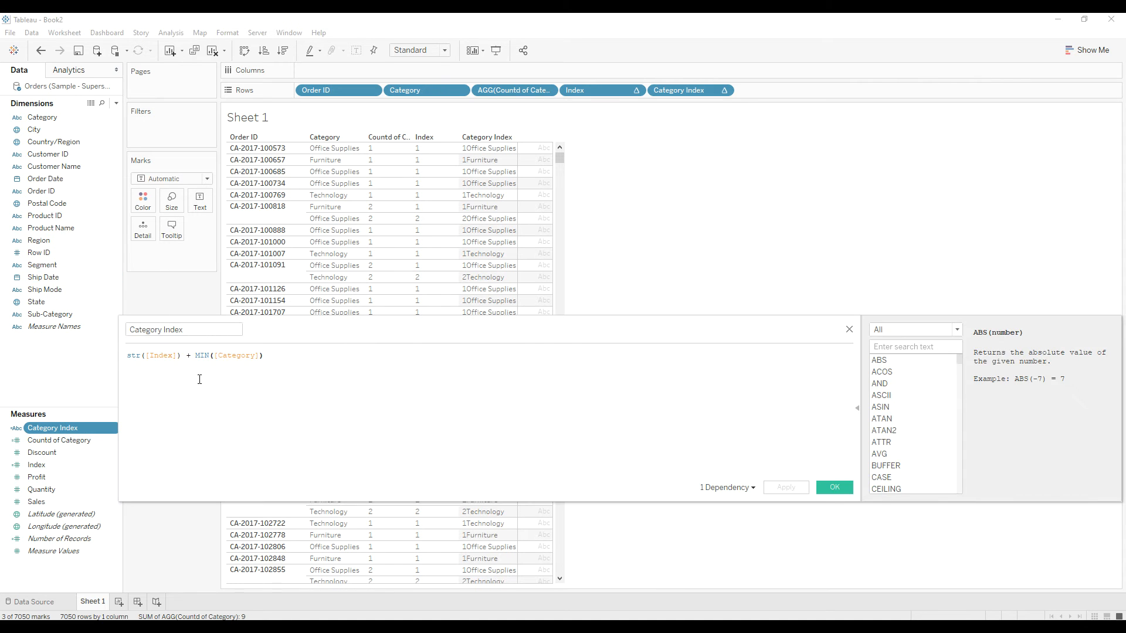
pyautogui.click(127, 356)
pyautogui.press('Return')
pyautogui.press('Return')
pyautogui.click(139, 352)
pyautogui.write('if')
pyautogui.write('cou')
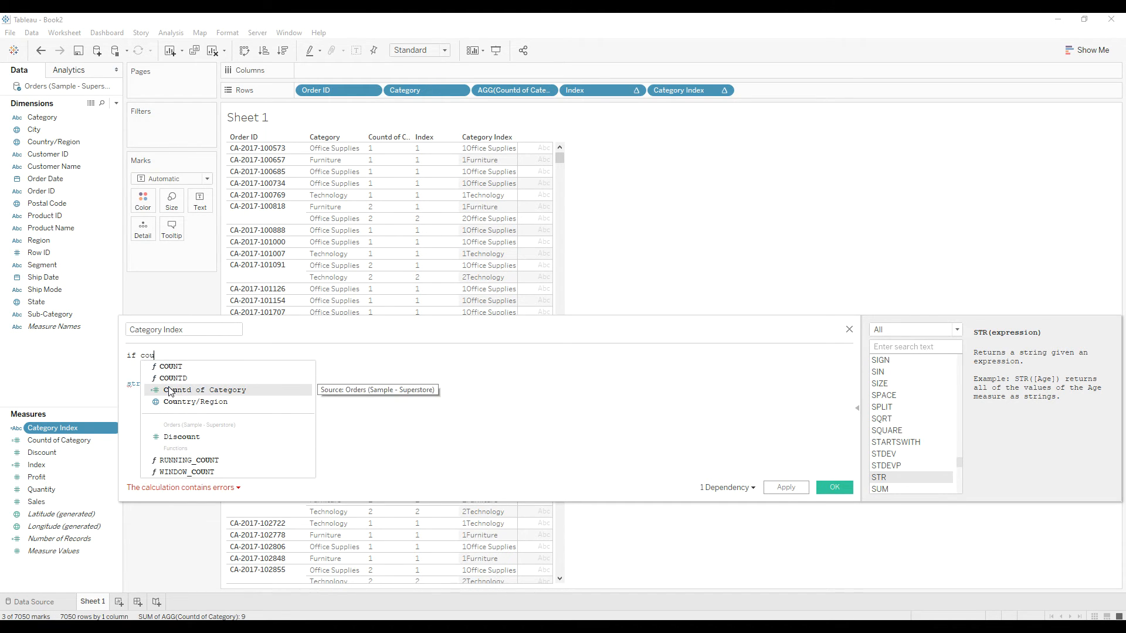
pyautogui.click(170, 390)
pyautogui.write('=')
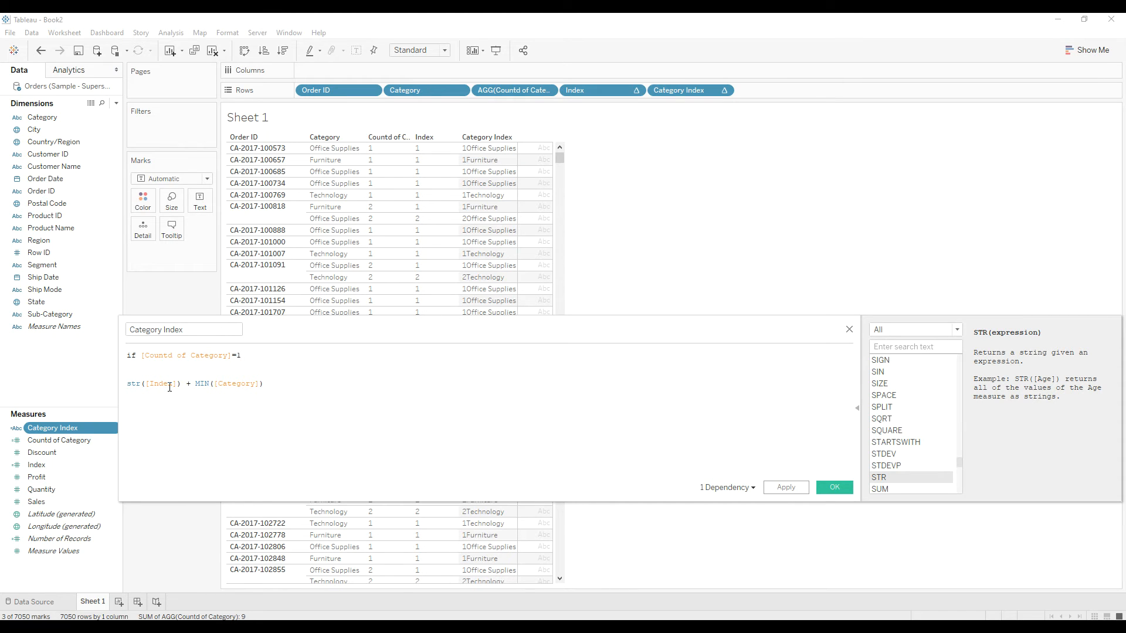
# Complete the first branch of the Category Index formula as if [Countd of Category]=1 then MIN([Category])
pyautogui.write('1 then miin')
pyautogui.press('Return')
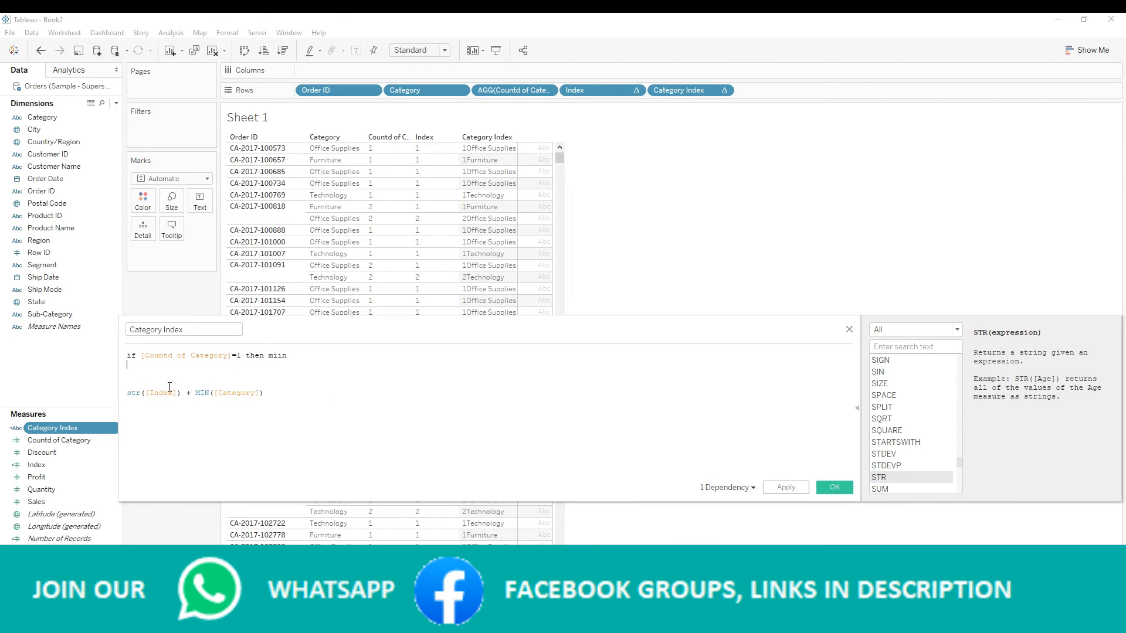
pyautogui.press('BackSpace')
pyautogui.press('BackSpace')
pyautogui.press('BackSpace')
pyautogui.write('n')
pyautogui.press('Return')
pyautogui.write('cate')
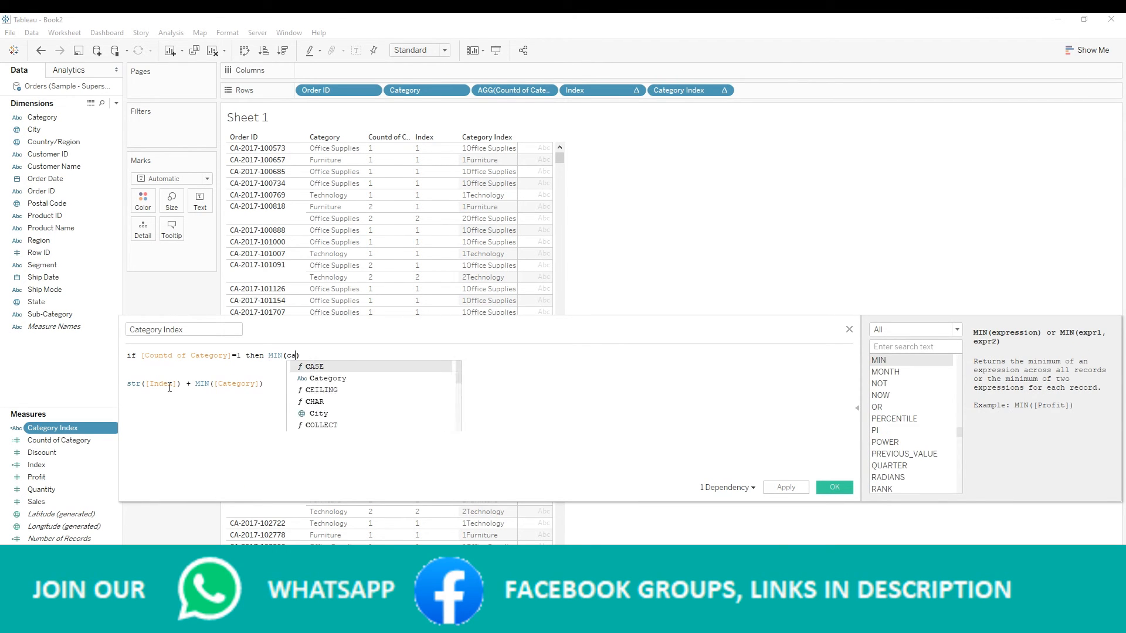
pyautogui.press('Return')
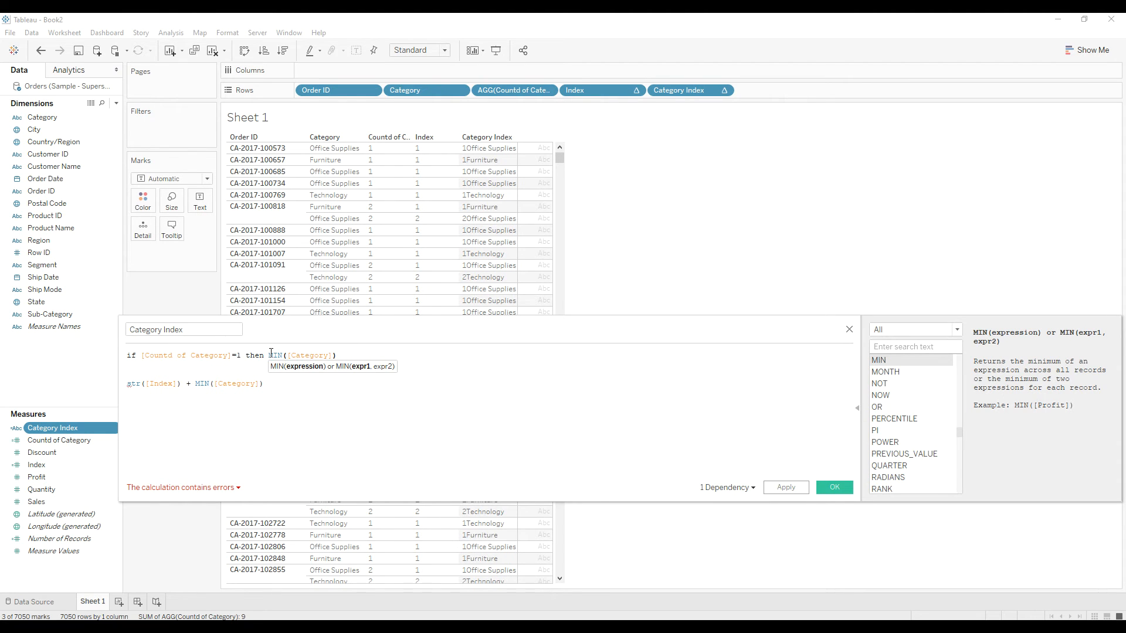
pyautogui.moveTo(268, 356); pyautogui.dragTo(277, 357)
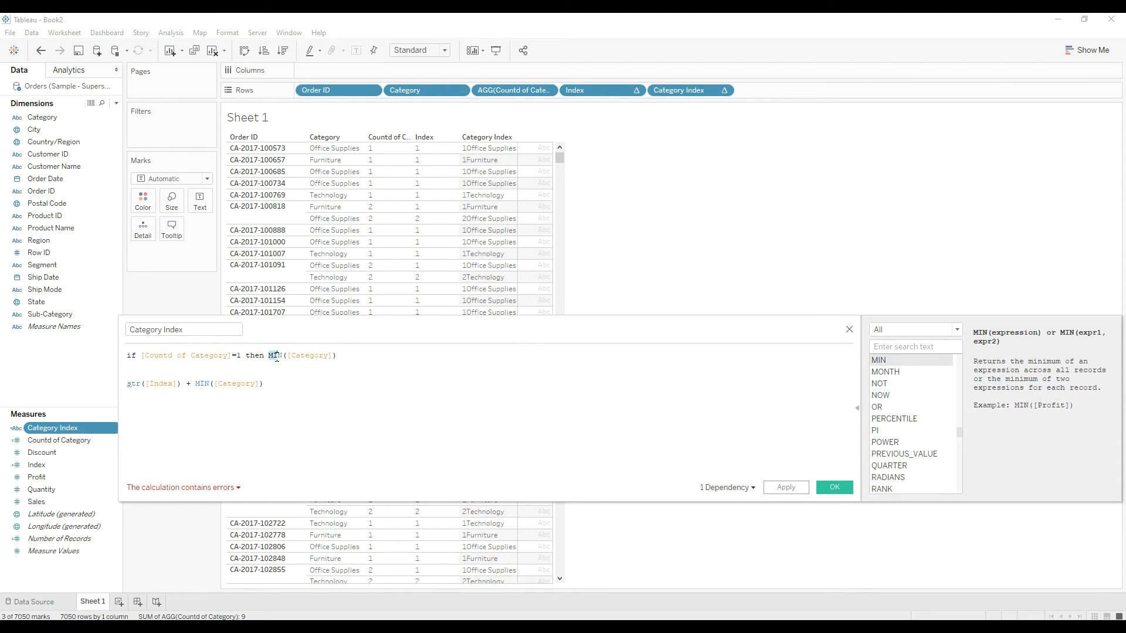
pyautogui.click(381, 356)
# Add an ELSE branch that returns the existing str([Index]) + MIN([Category]) expression, and remove the blank lines between them
pyautogui.press('Return')
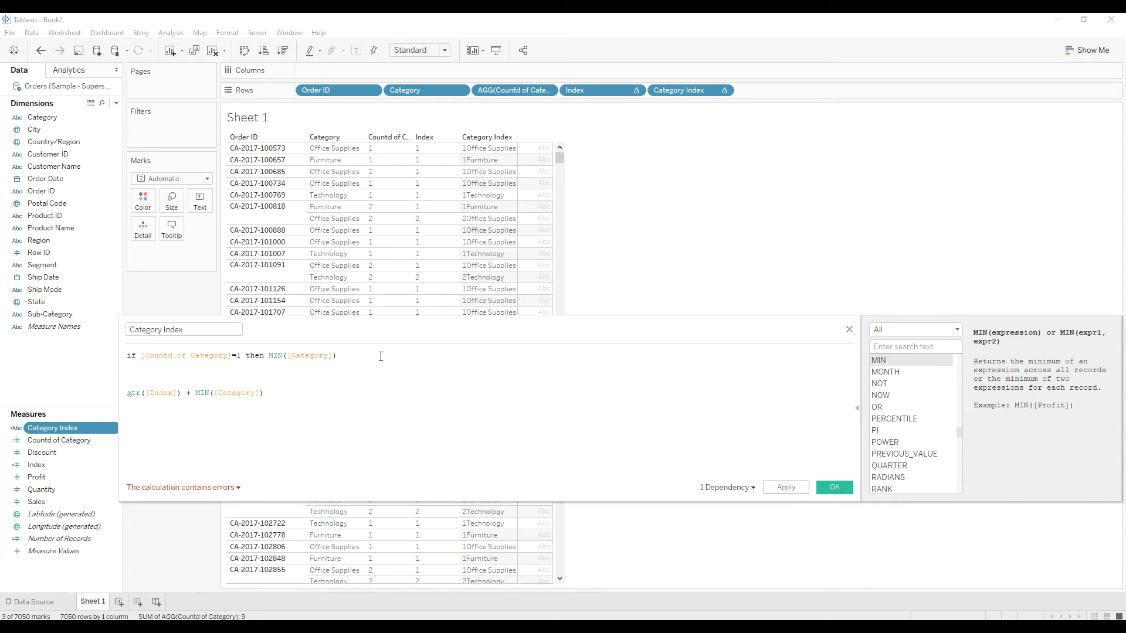
pyautogui.write('el')
pyautogui.press('Return')
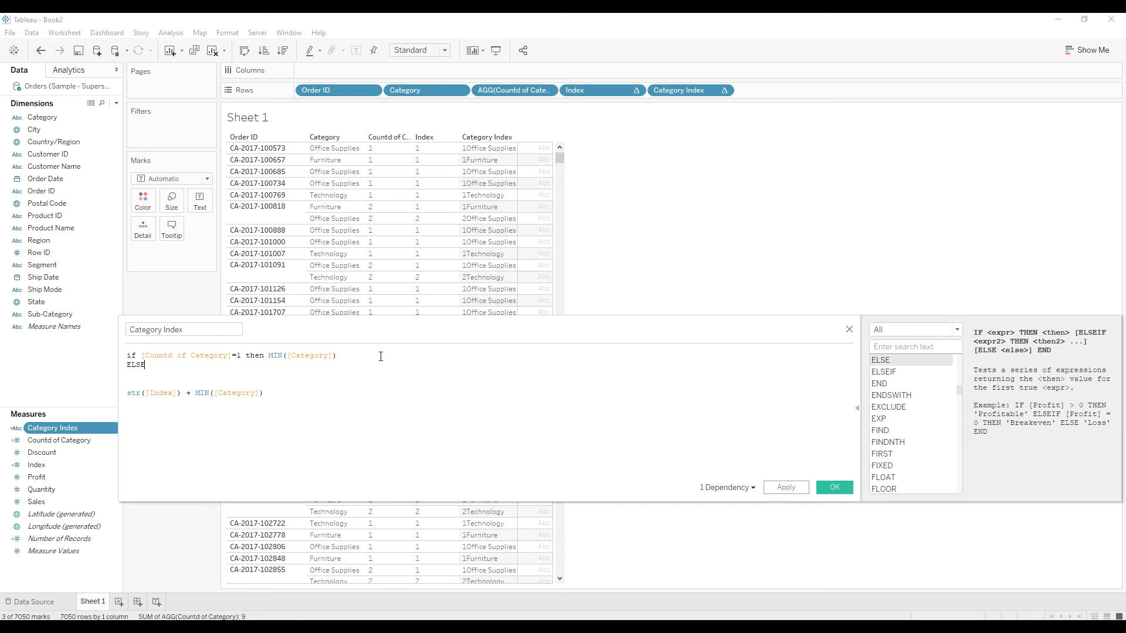
pyautogui.press('Delete')
pyautogui.press('Delete')
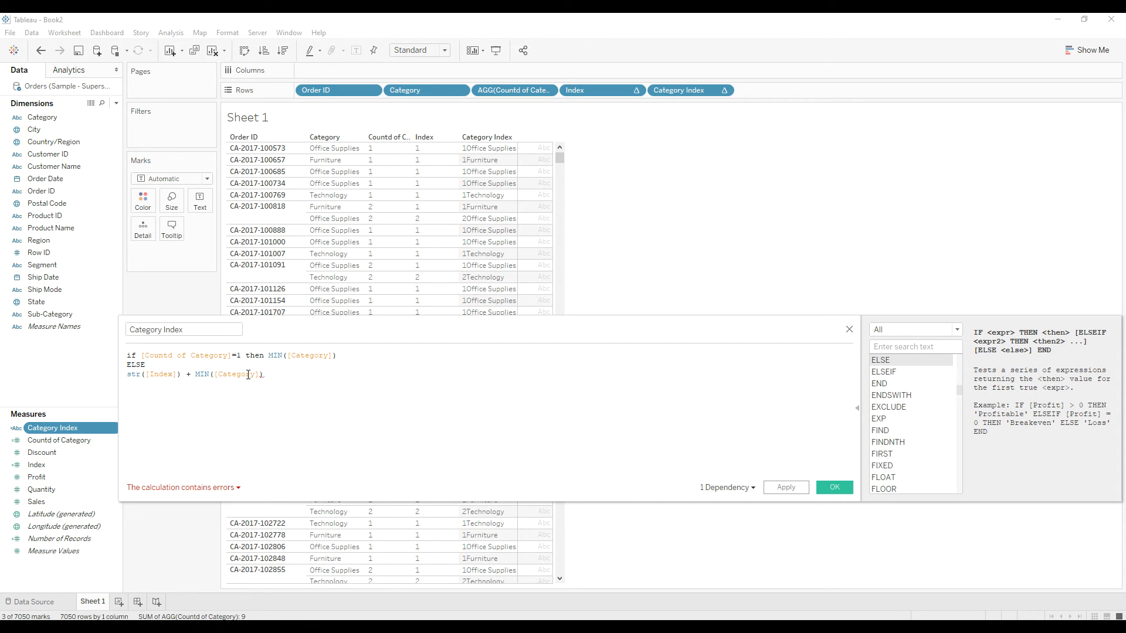
pyautogui.press('Delete')
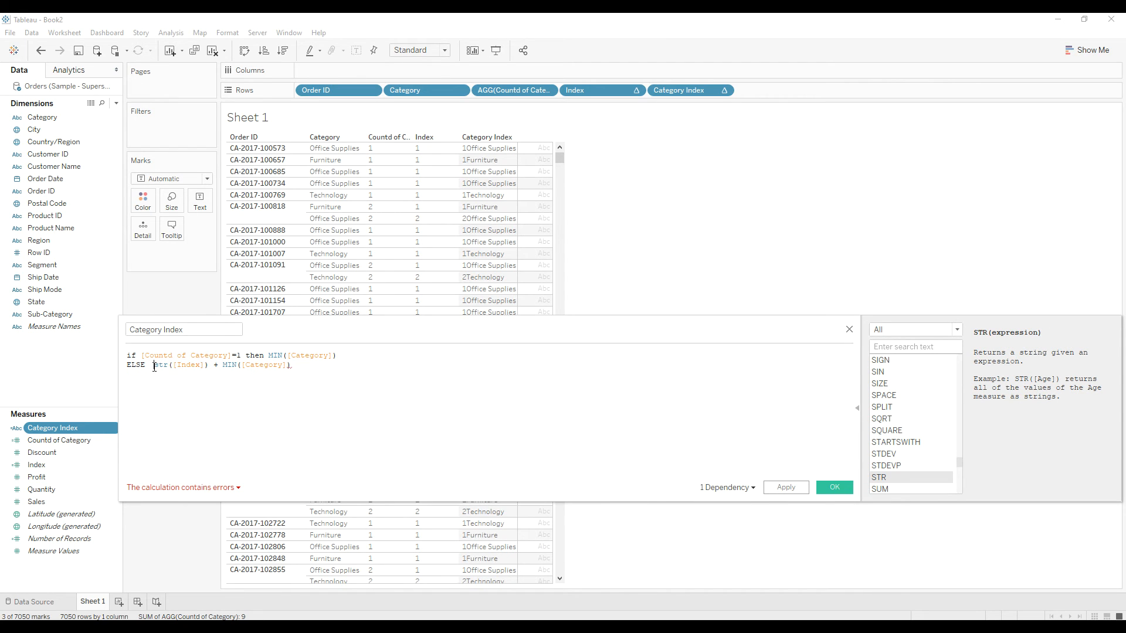
# Insert the separator string ". " between str([Index]) and MIN([Category]) in the ELSE branch
pyautogui.click(207, 365)
pyautogui.write('+"')
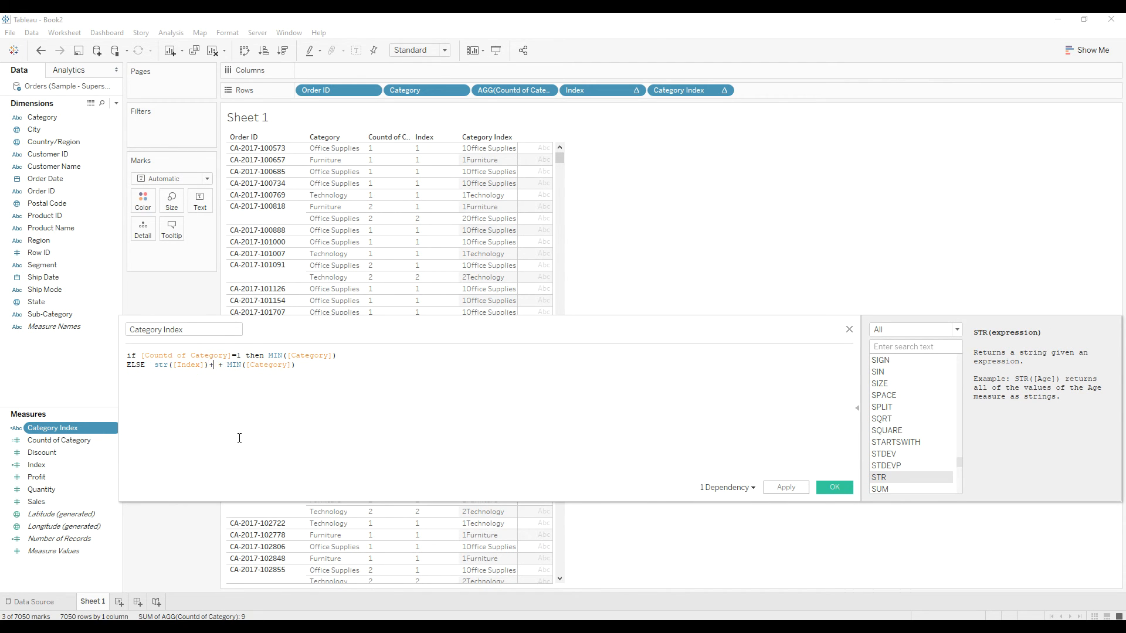
pyautogui.write('.')
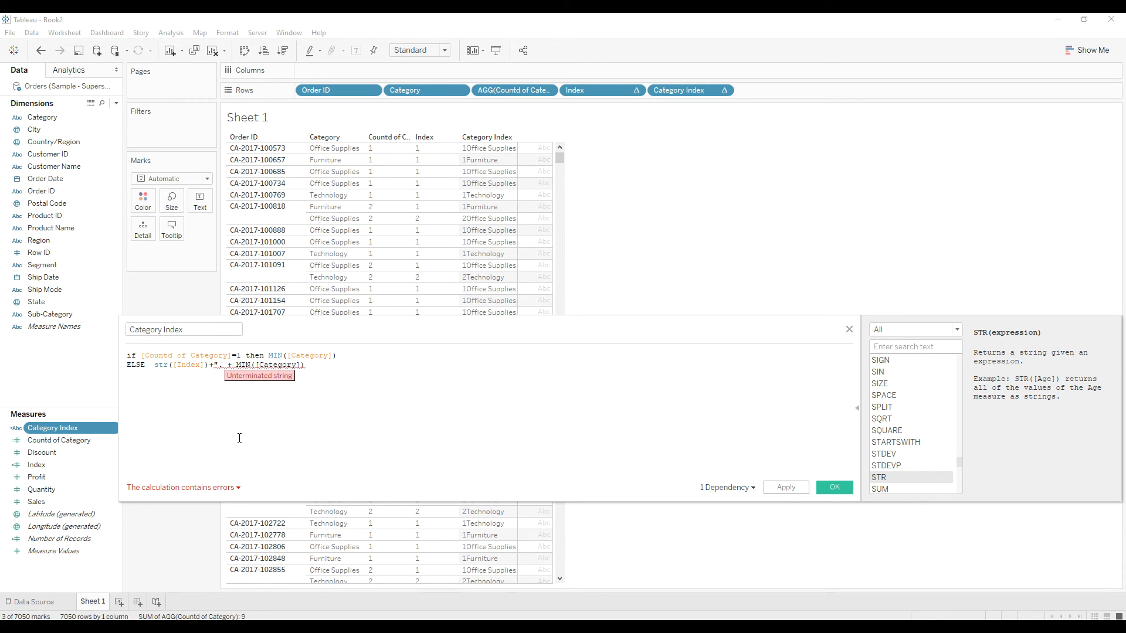
pyautogui.write('"')
pyautogui.write('"')
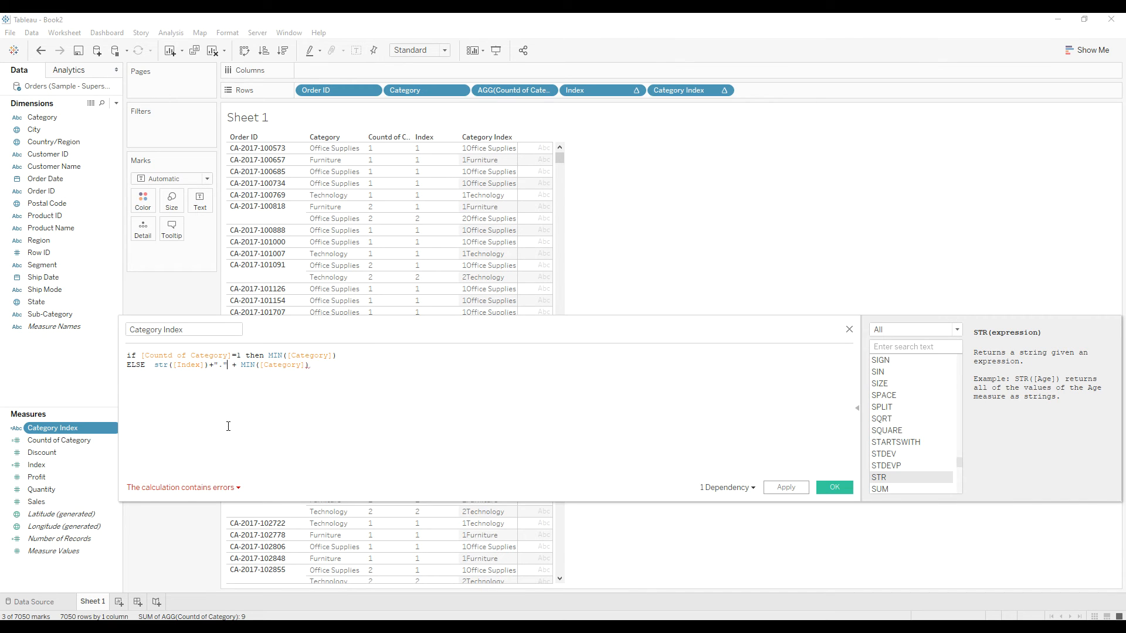
# Close the IF statement with END, then save the Category Index calculation and review its labels down the table
pyautogui.click(224, 384)
pyautogui.write('END')
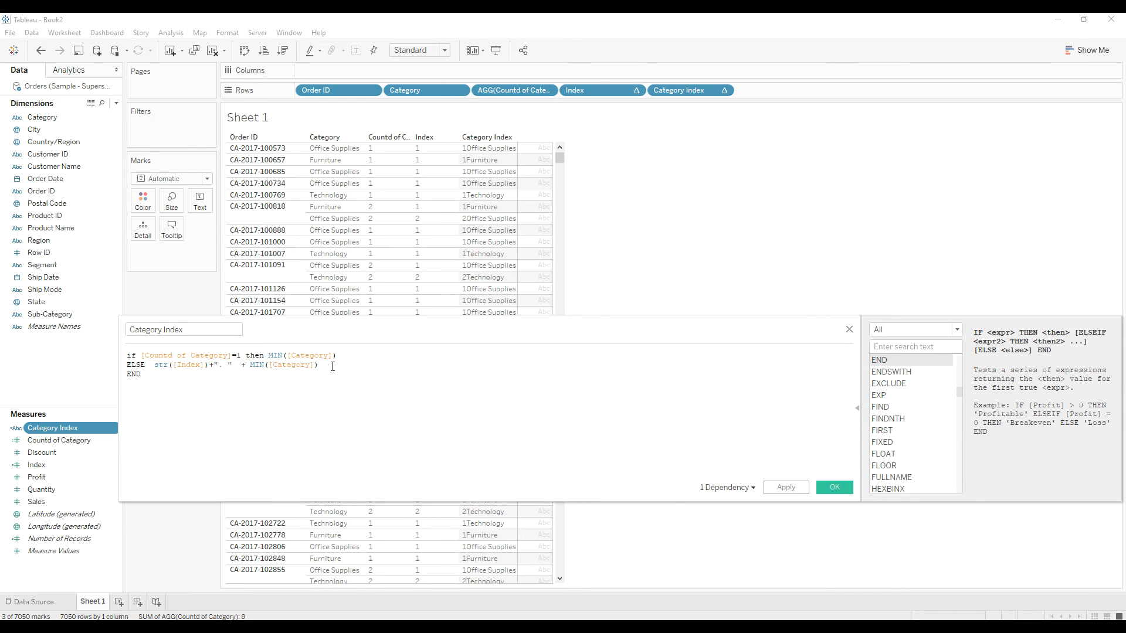
pyautogui.click(833, 488)
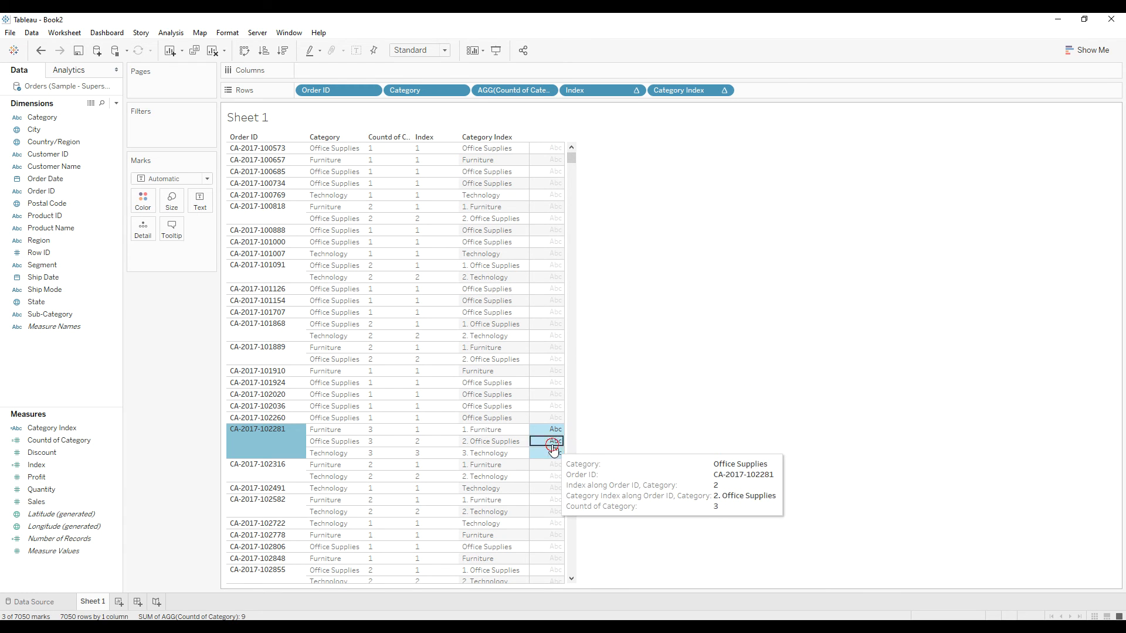
pyautogui.click(690, 382)
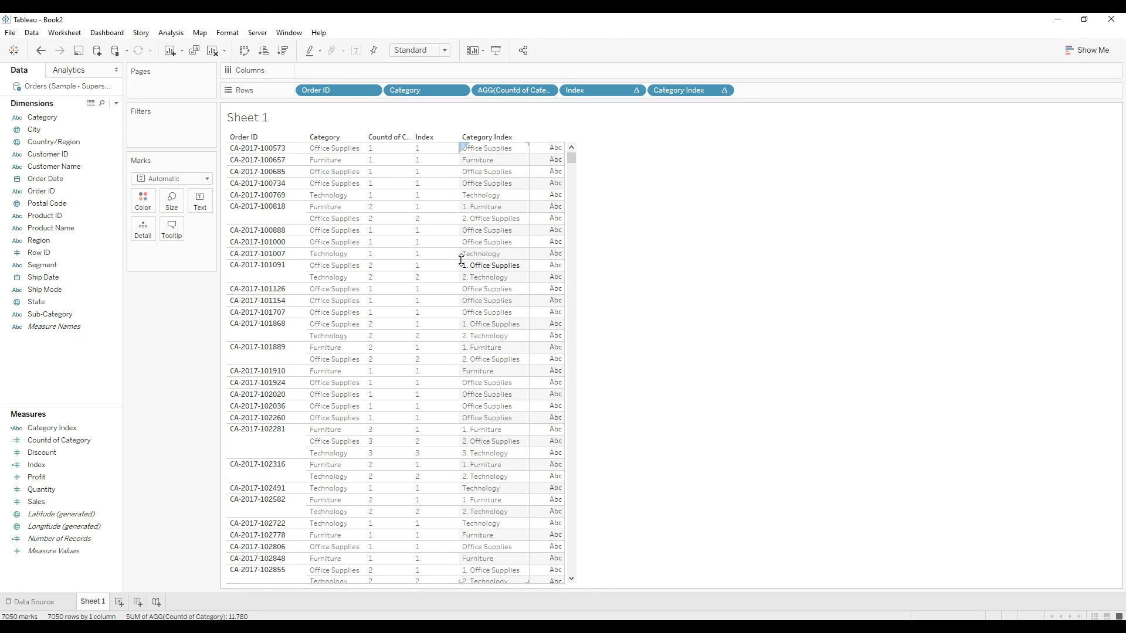
pyautogui.scroll(-1, 485, 343)
pyautogui.scroll(-5, 484, 343)
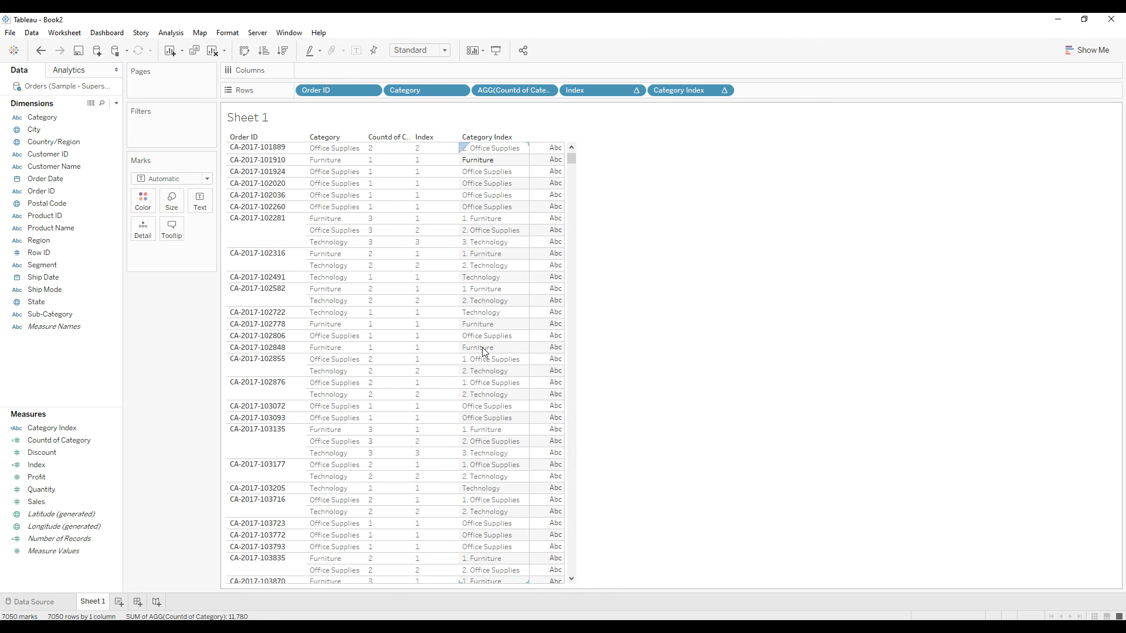